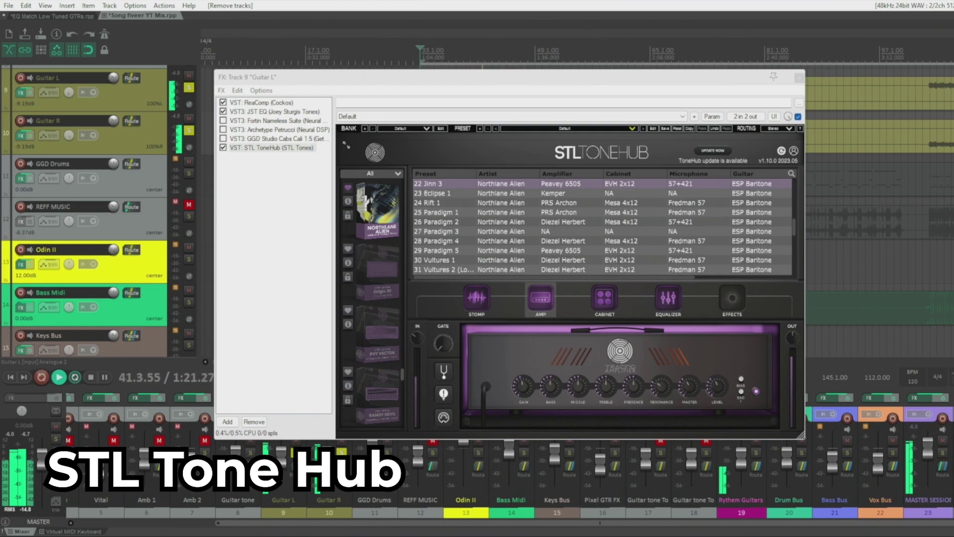
Open the Guitar L effects chain, bypass Fortin Nameless Suite and enable Archetype Petrucci in its place.
key(F2)
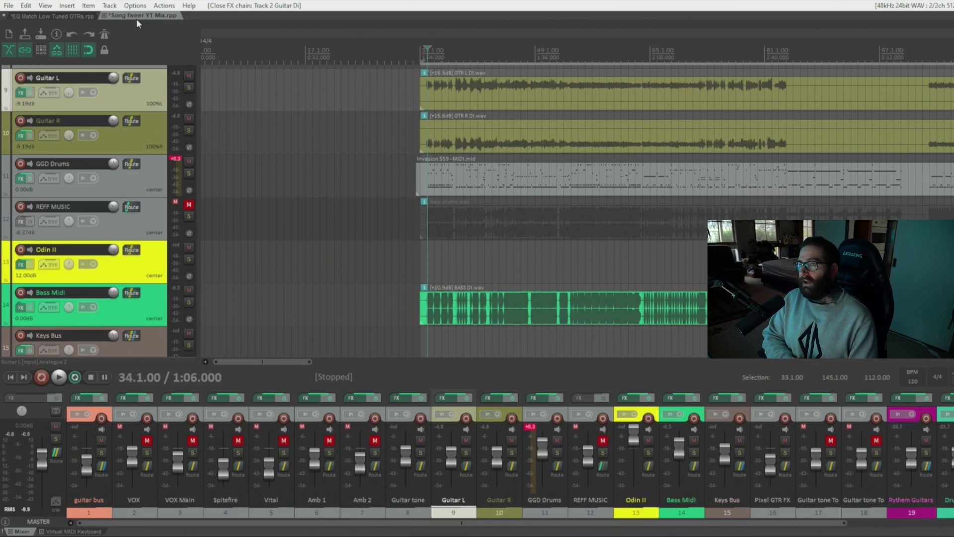
key(shift+f)
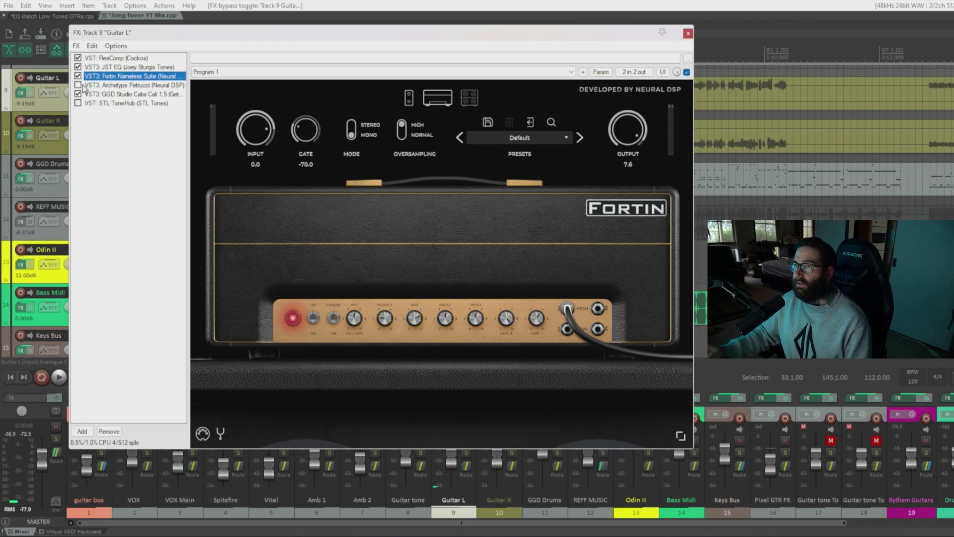
key(Down)
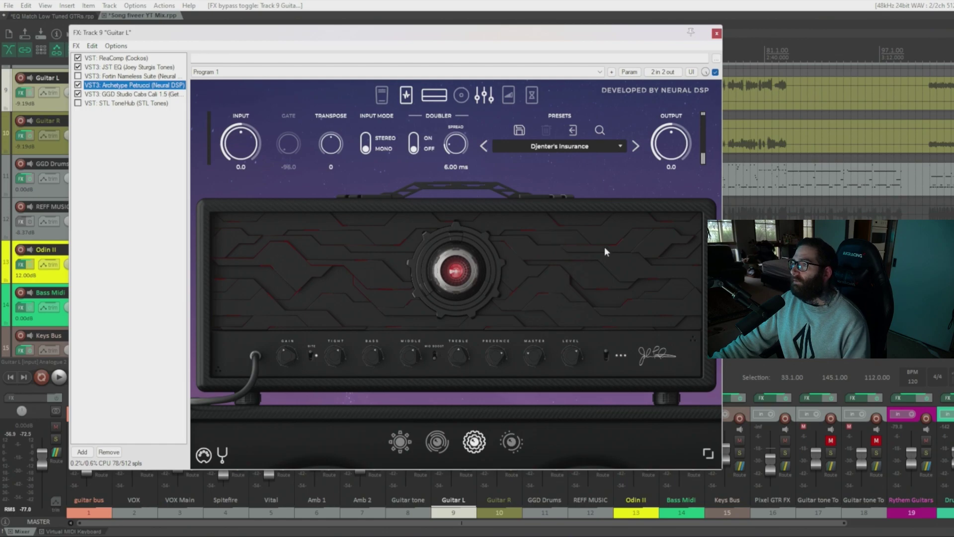
Examine the cabinet section of Fortin Nameless Suite and the cabinet mixer of GGD Studio Cabs on Guitar L.
click(462, 97)
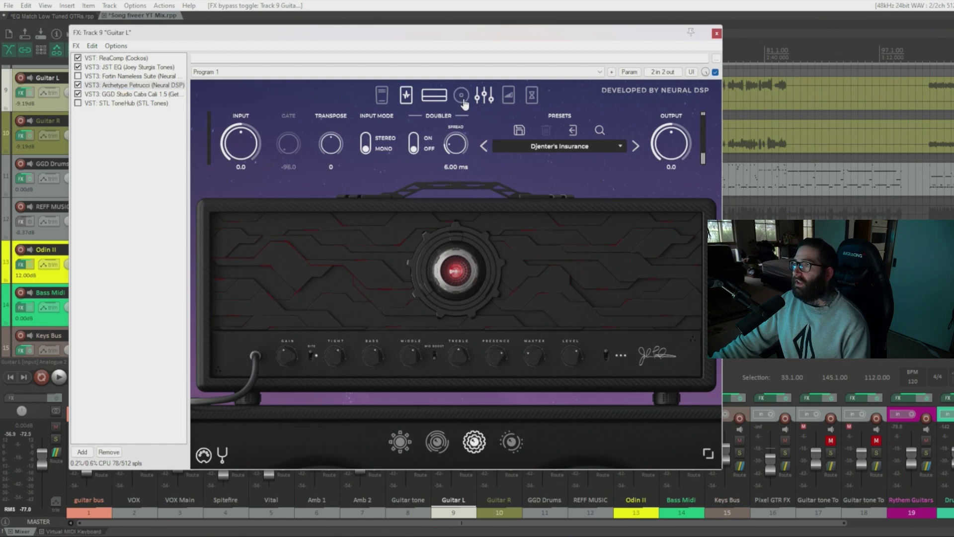
click(131, 78)
click(469, 97)
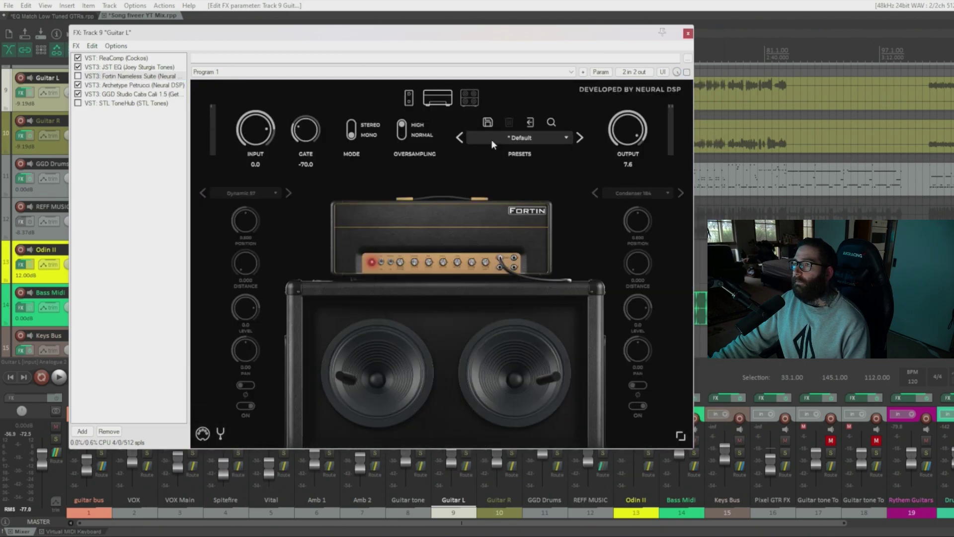
click(131, 94)
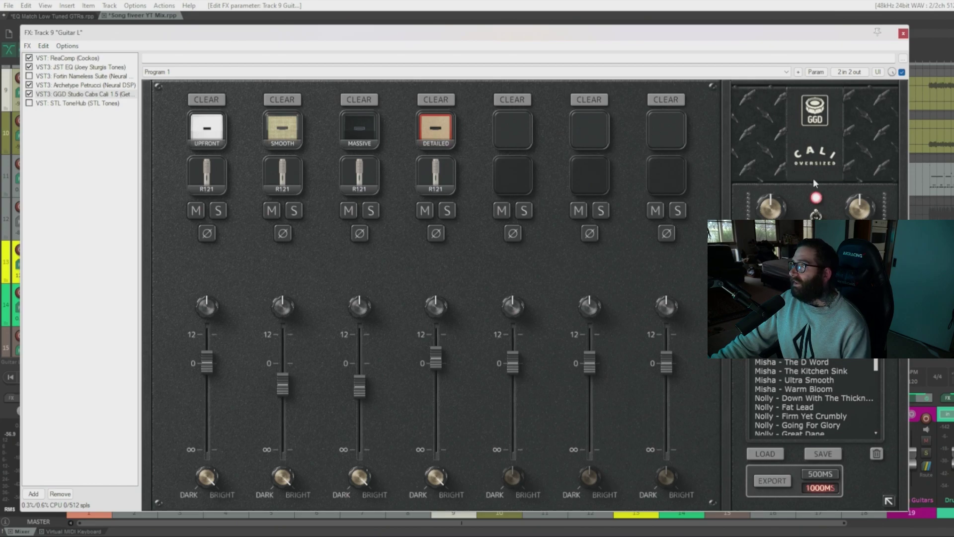
Switch Guitar L to STL ToneHub in place of Archetype Petrucci and GGD Studio Cabs, and show ToneHub's cabinet section.
click(29, 94)
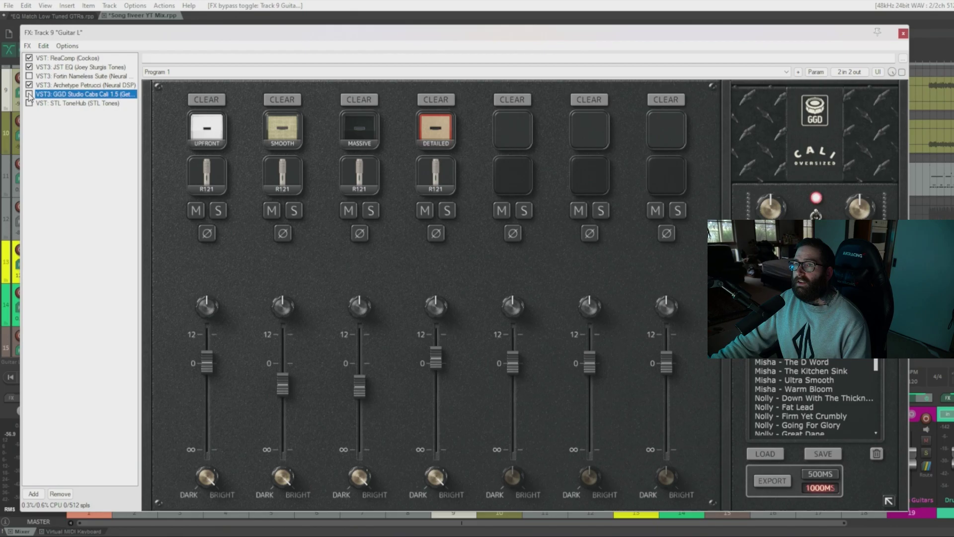
click(29, 103)
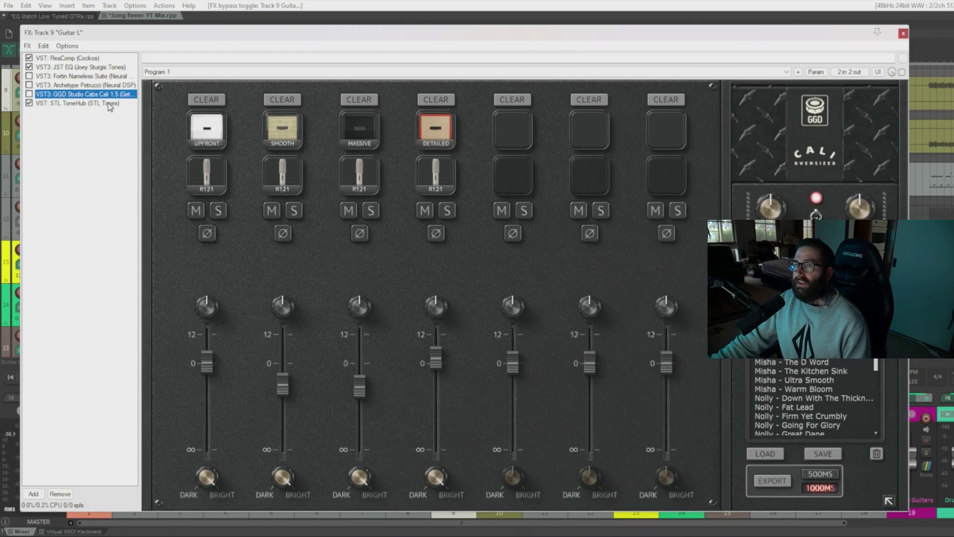
click(80, 106)
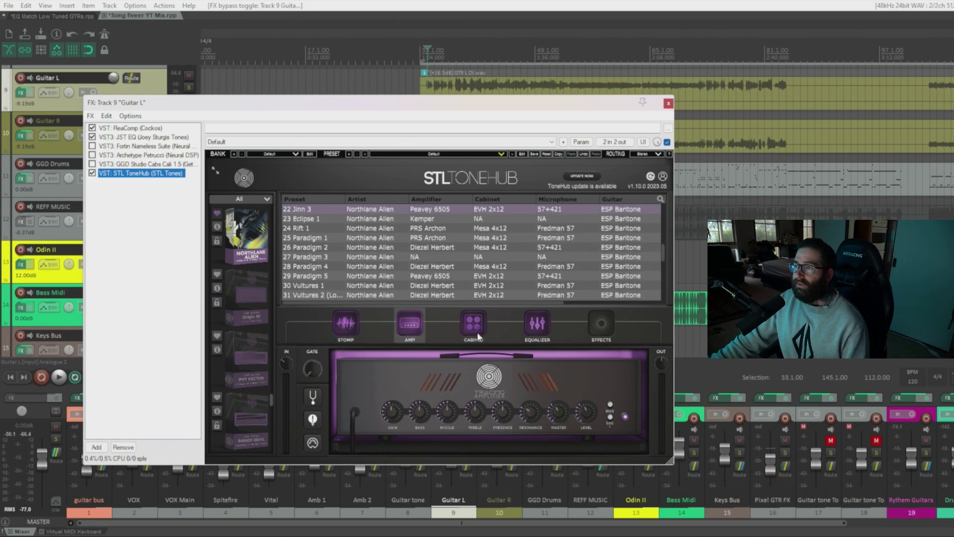
click(478, 332)
click(479, 336)
click(480, 334)
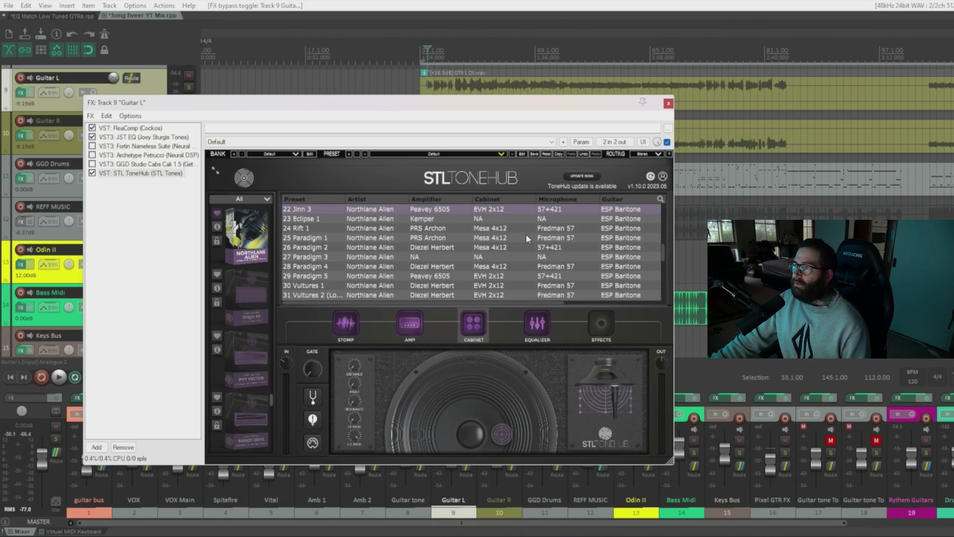
Bypass STL ToneHub on Guitar L and bring up the ReaComp compressor settings.
click(92, 173)
click(146, 129)
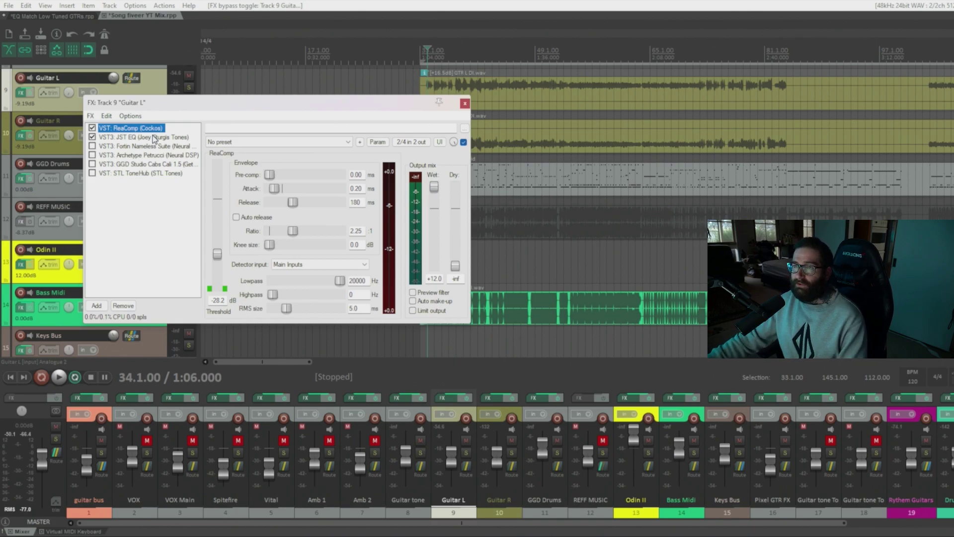
drag(154, 139, 294, 178)
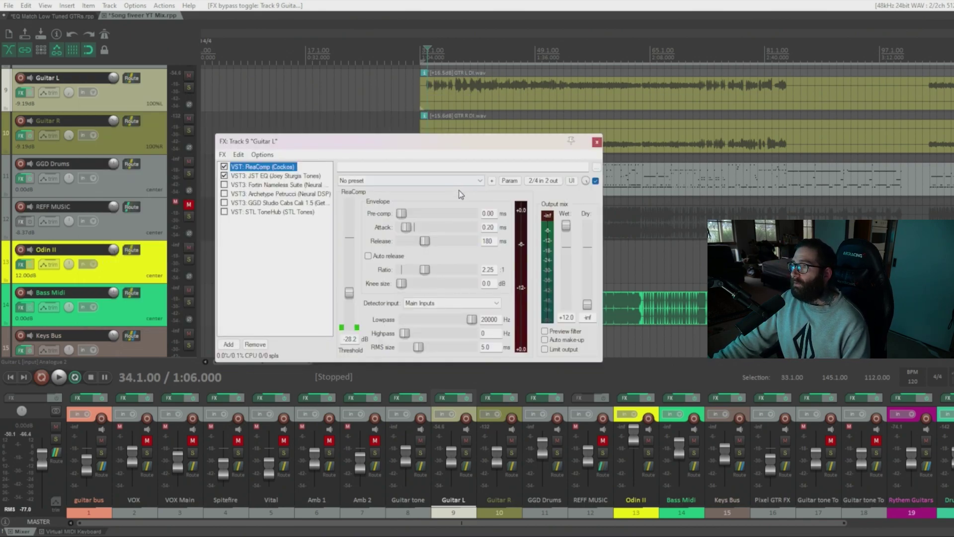
Look through Fortin Nameless Suite, the pedal section of Archetype Petrucci and the stomp section of STL ToneHub.
click(242, 184)
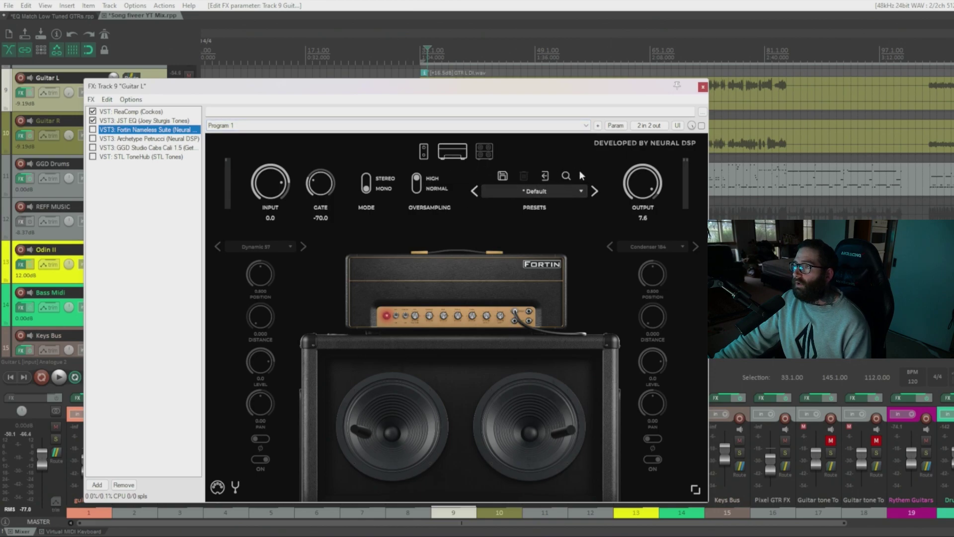
click(171, 138)
click(396, 149)
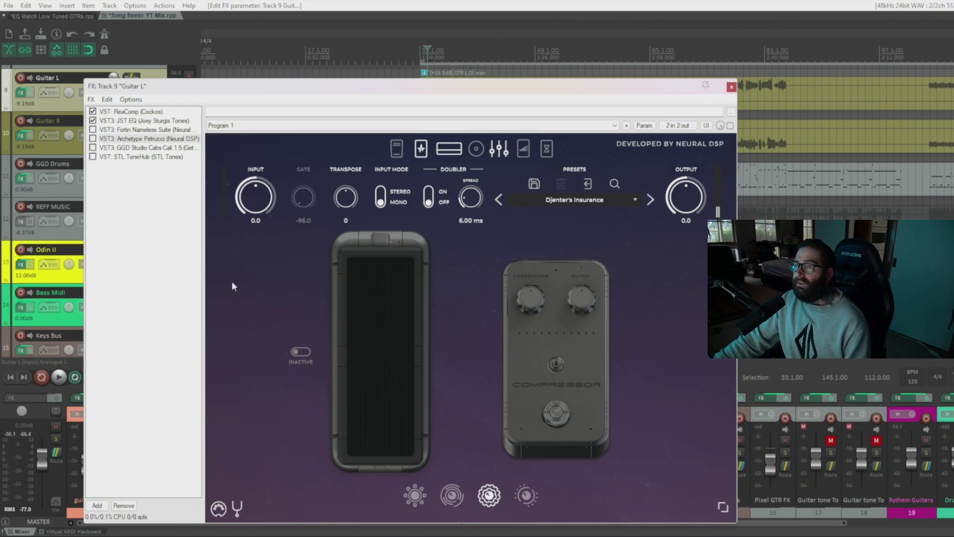
click(128, 156)
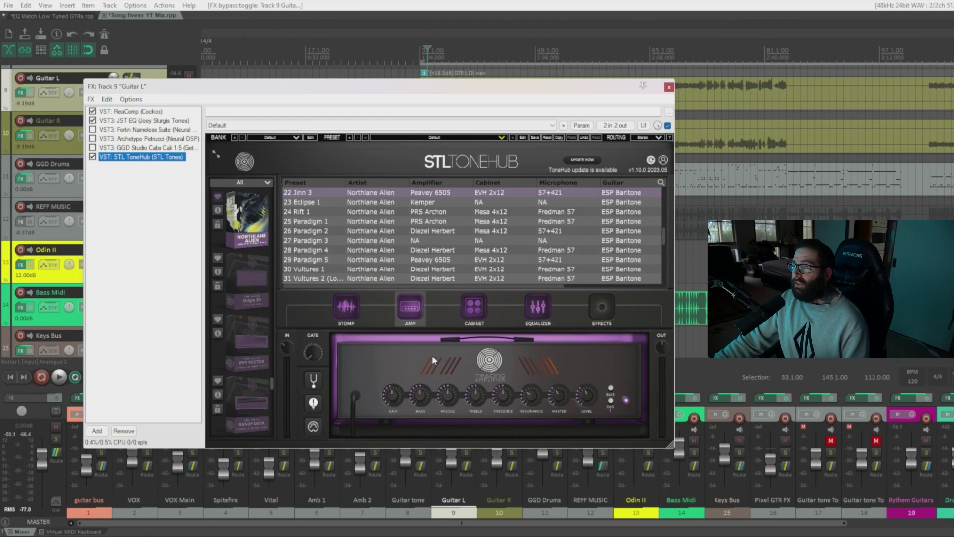
click(346, 309)
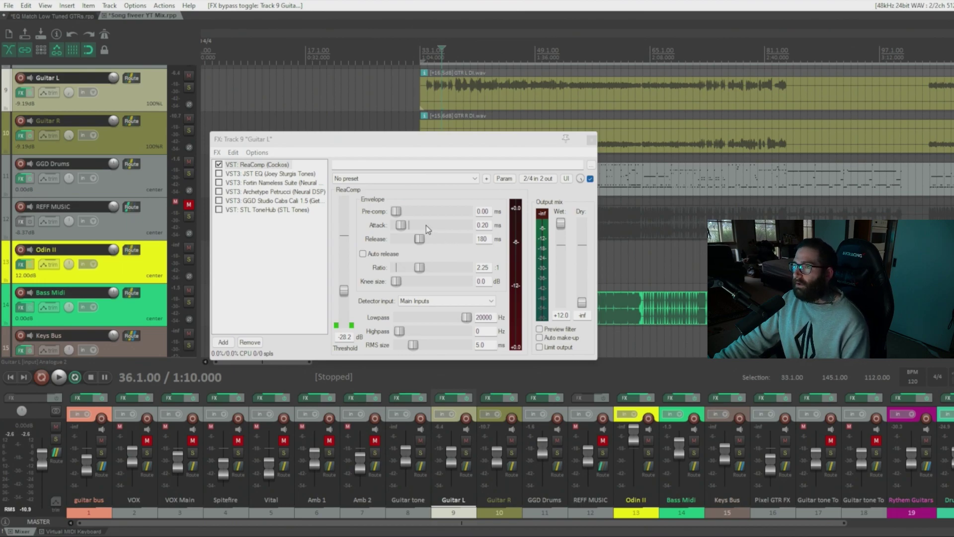
Enable JST EQ on Guitar L and examine the bands of the Rock Gtr - Cleaning The Distortion preset.
key(Down)
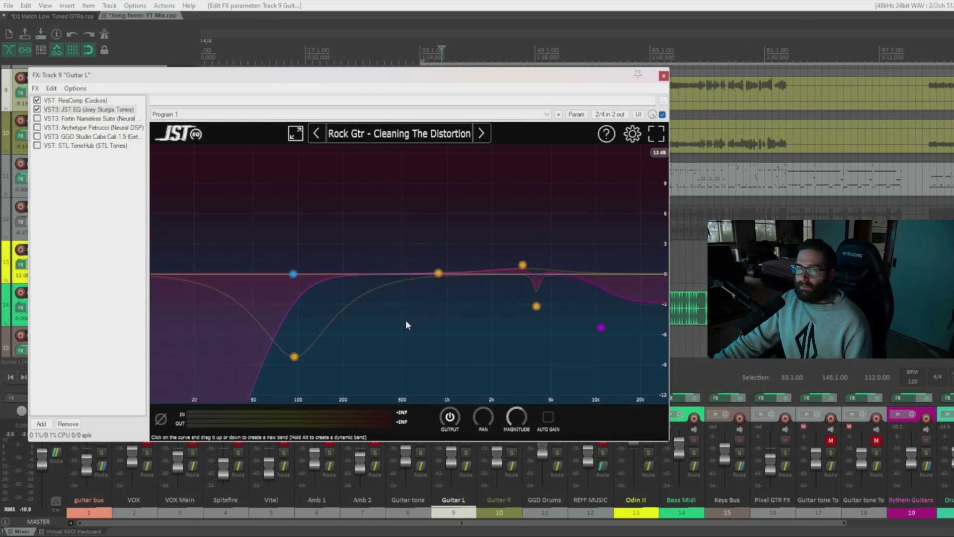
mouse_move(299, 306)
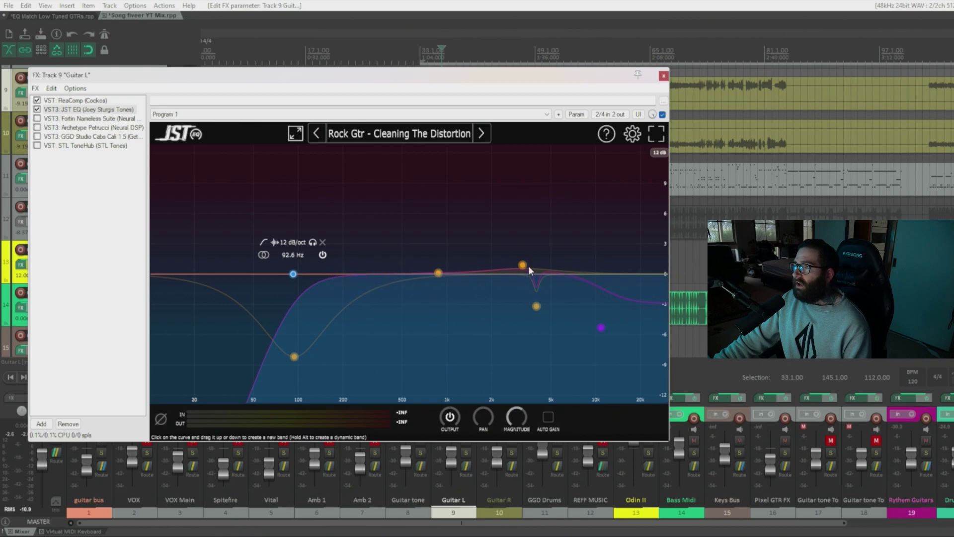
click(536, 306)
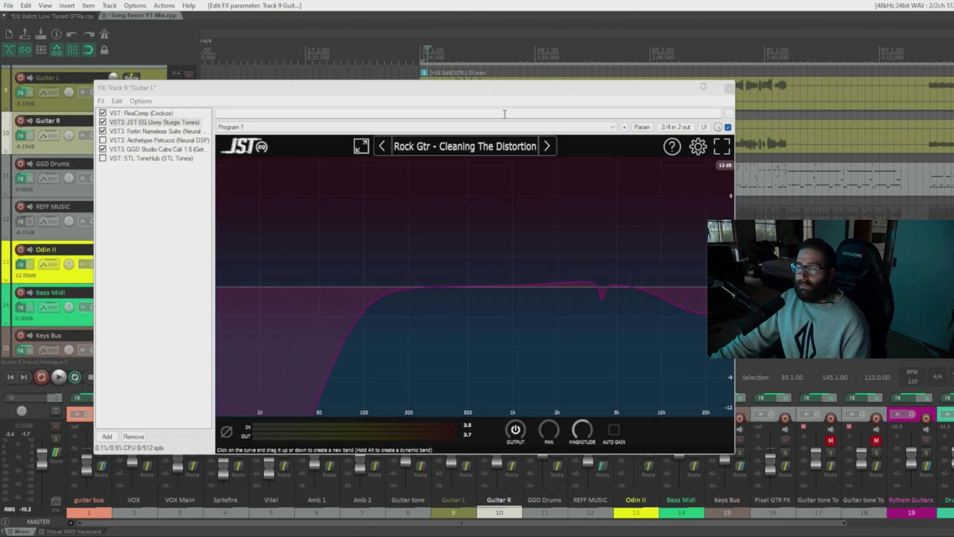
Review JST EQ, Fortin Nameless Suite and GGD Studio Cabs in Guitar L's active effects chain.
click(103, 122)
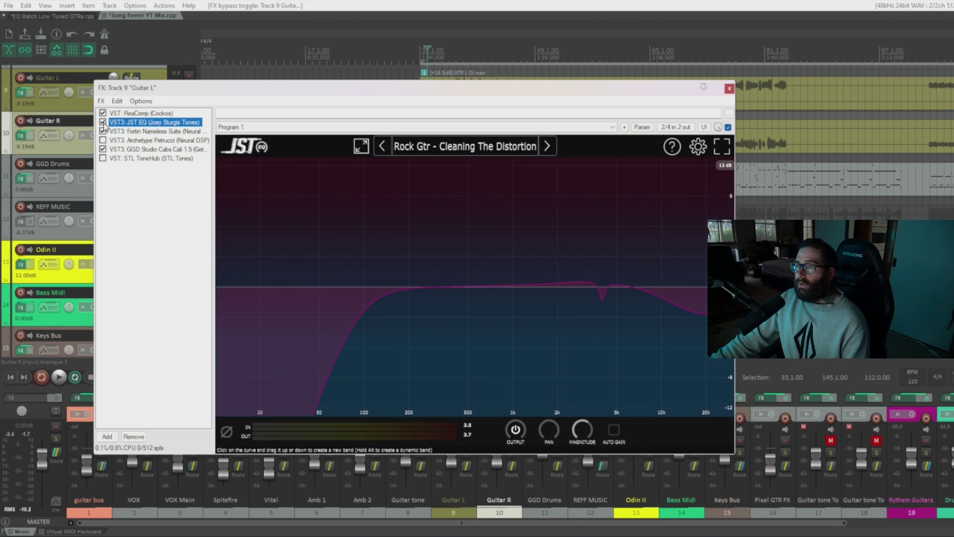
click(144, 131)
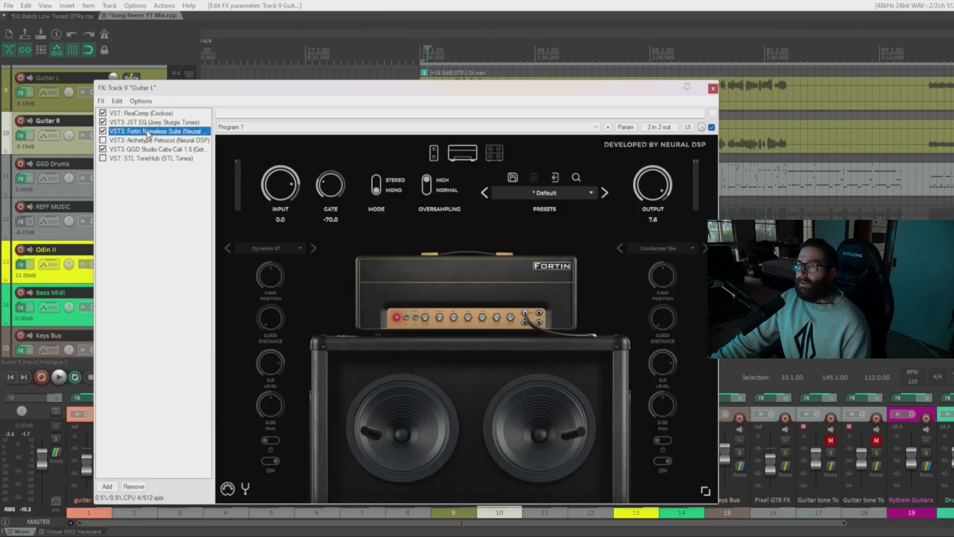
click(144, 149)
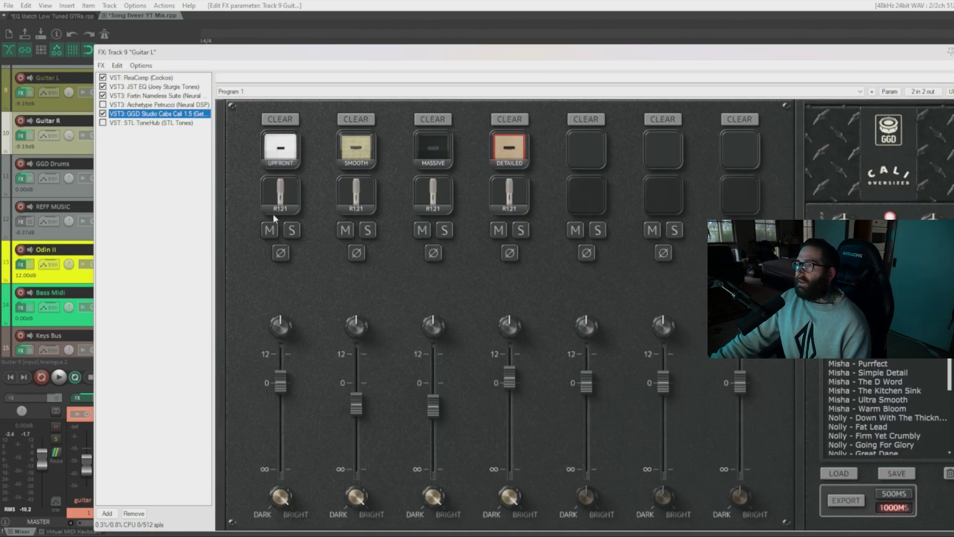
Close the effects chain, listen to the mix from bar 33 and stop playback.
key(Escape)
key(space)
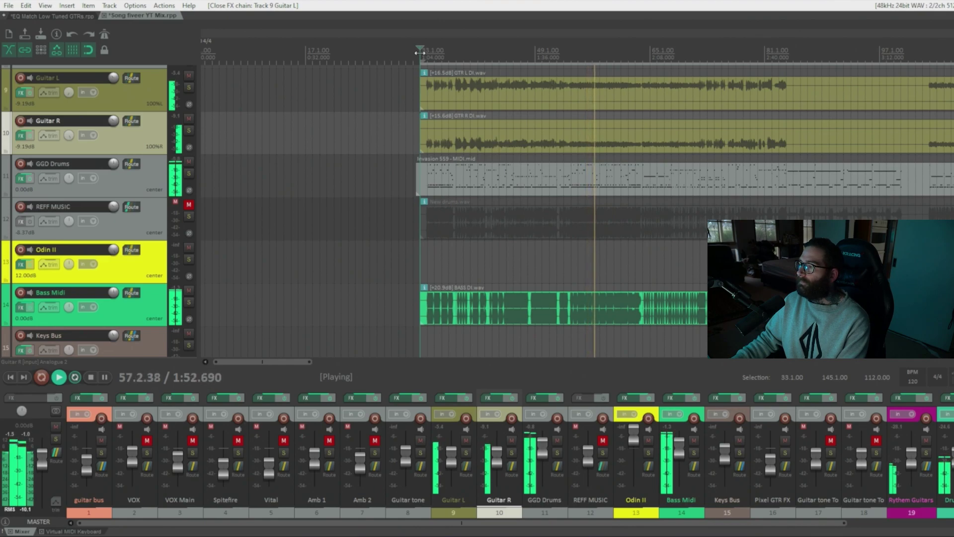
key(space)
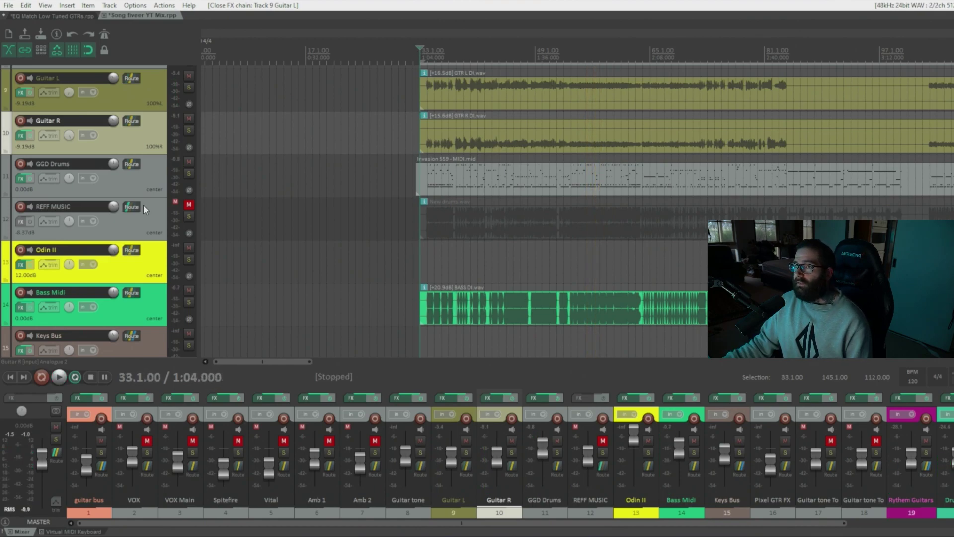
Open the Guitar R effects chain and examine the pedals and amp settings of Fortin Nameless Suite.
click(23, 139)
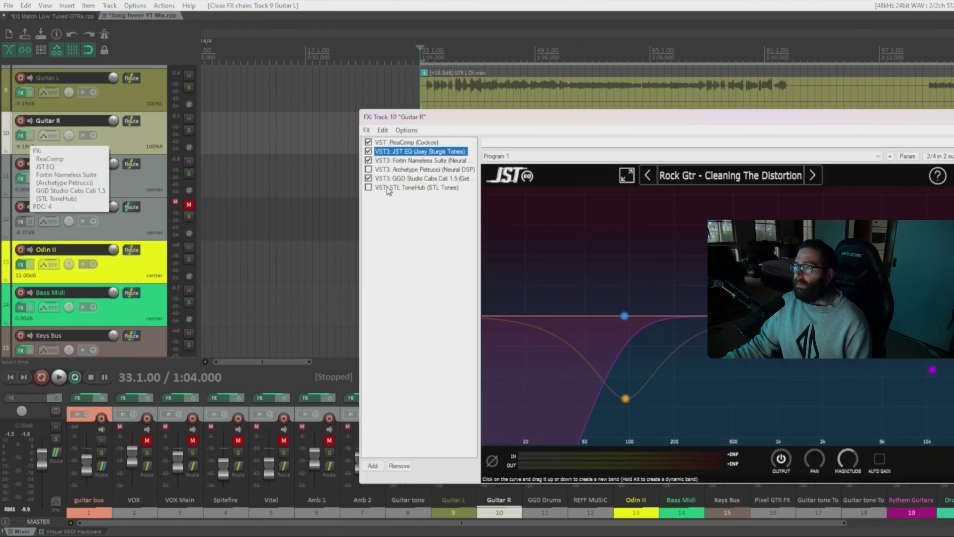
drag(584, 120, 299, 72)
click(144, 110)
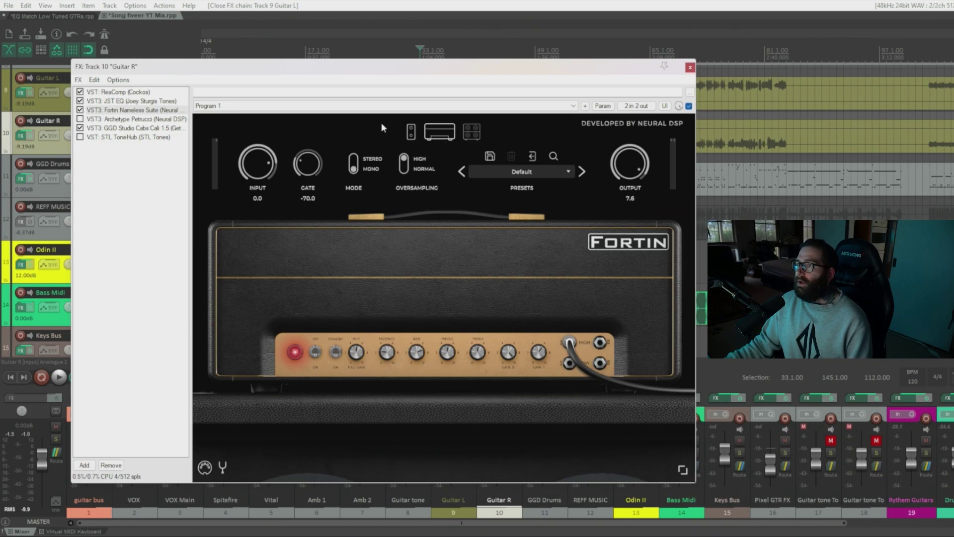
click(410, 132)
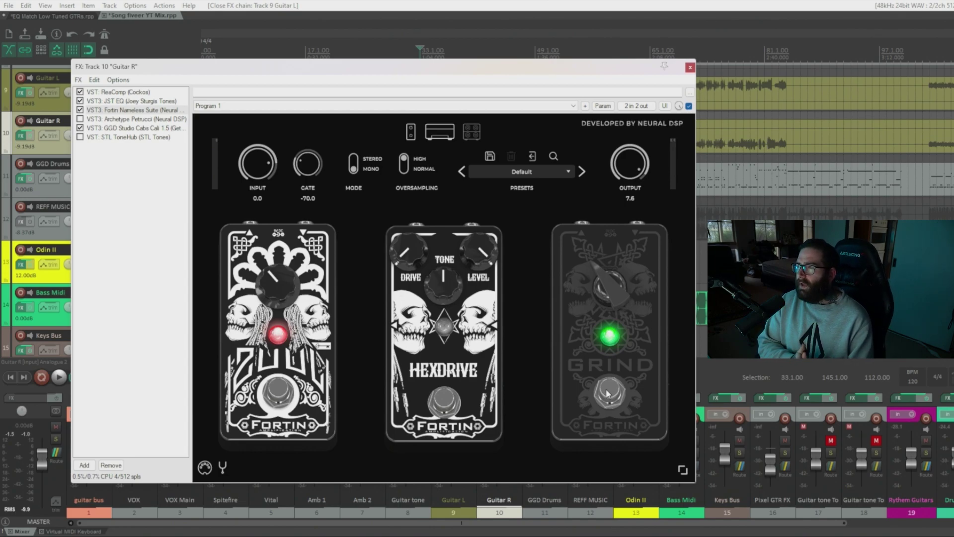
click(629, 345)
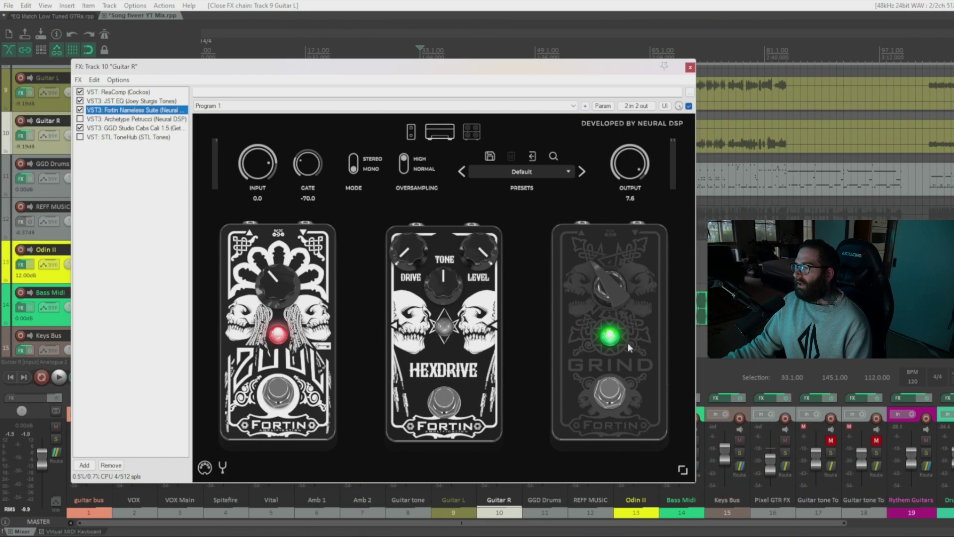
scroll(606, 300, down, 2)
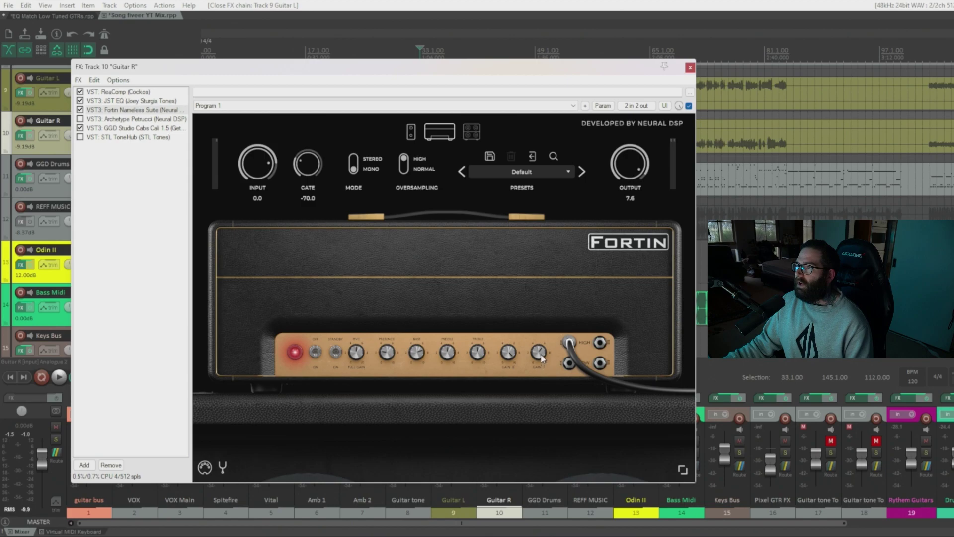
Bypass Fortin Nameless Suite on Guitar R, enable Archetype Petrucci in its place and move the effects window clear.
key(ctrl+b)
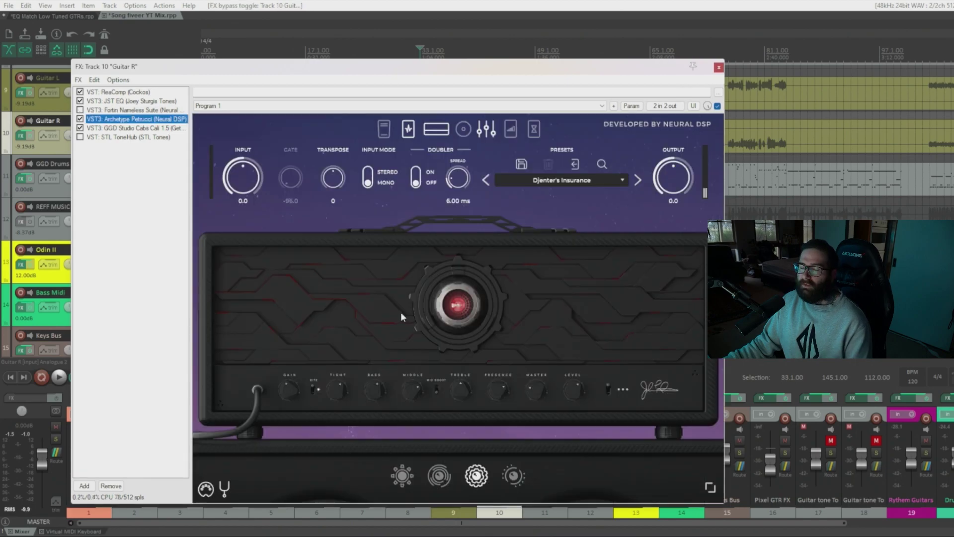
drag(447, 74, 408, 50)
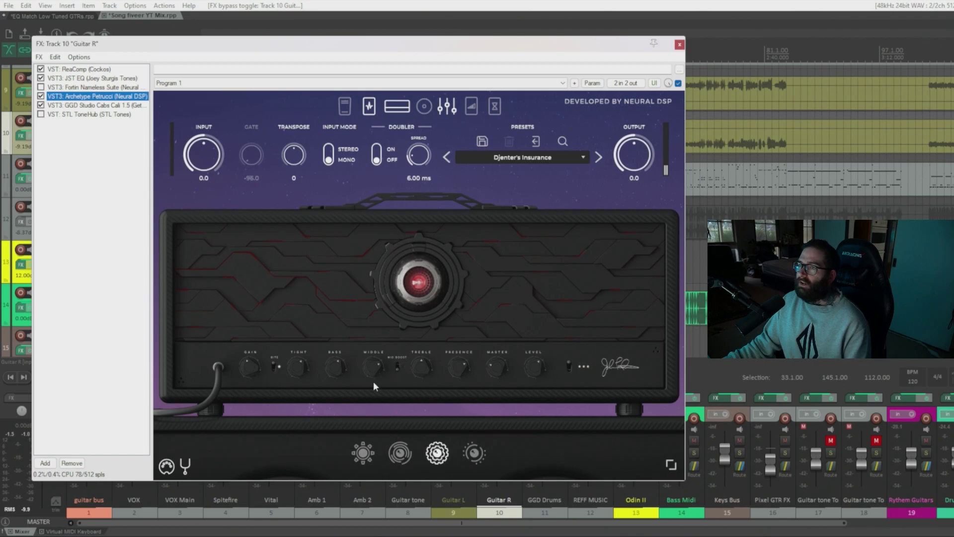
Adjust Archetype Petrucci's Gain on Guitar R and Guitar L while listening to the mix.
drag(240, 366, 251, 367)
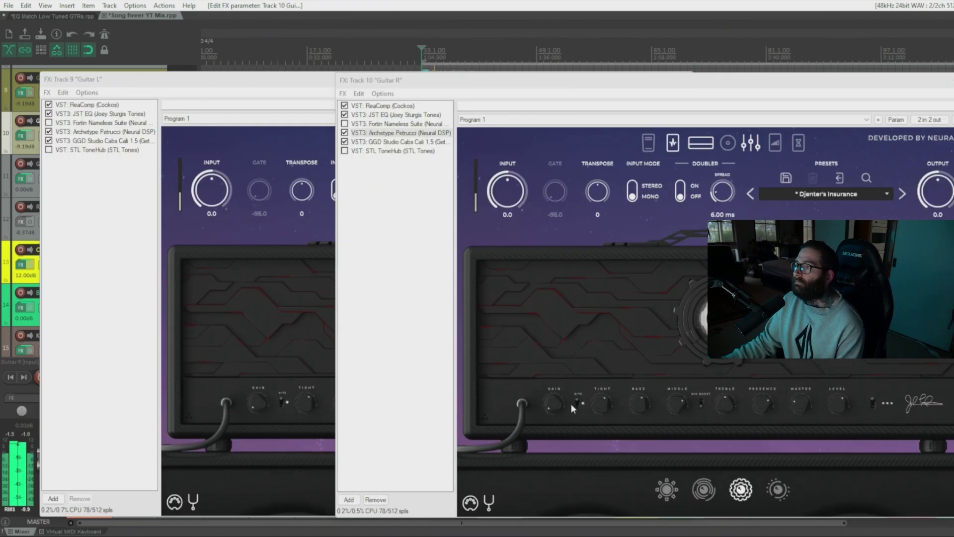
drag(256, 404, 249, 393)
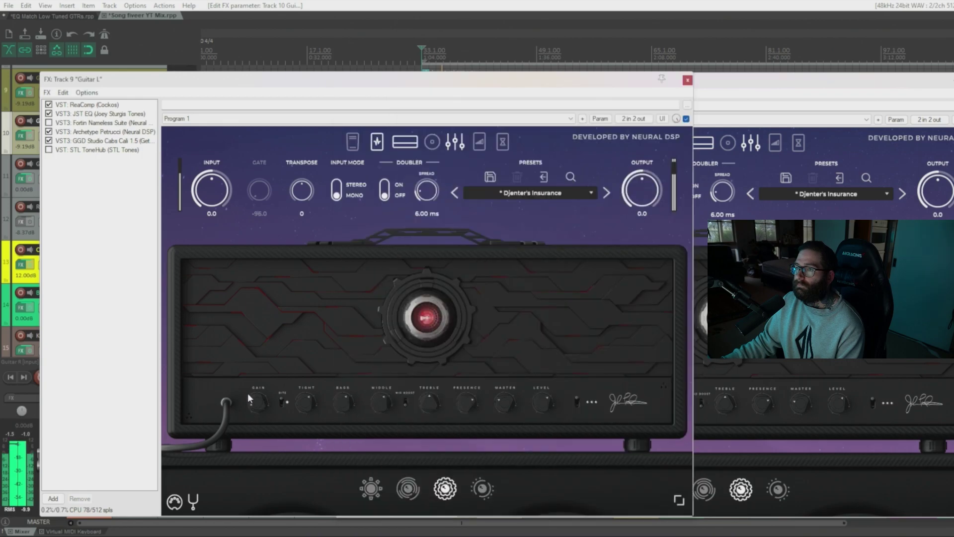
click(702, 390)
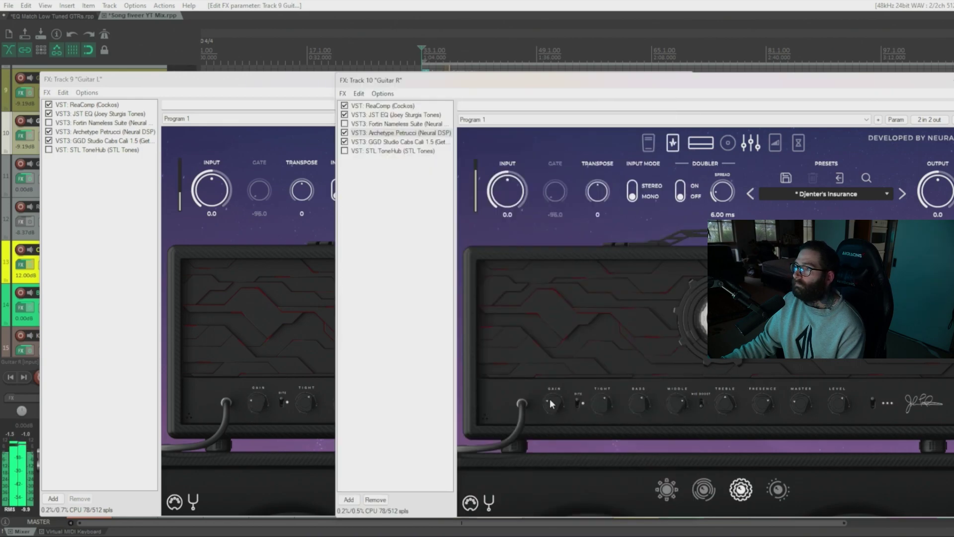
click(255, 401)
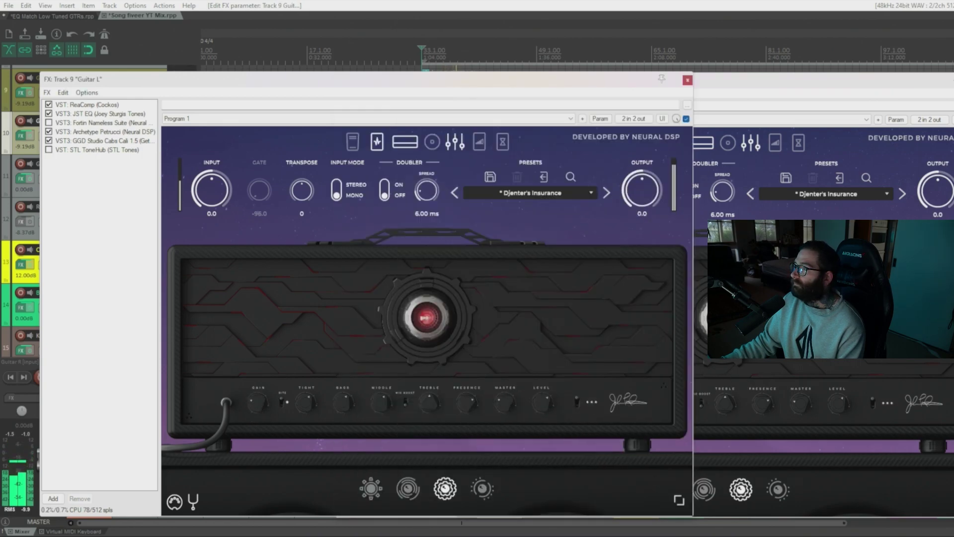
click(256, 408)
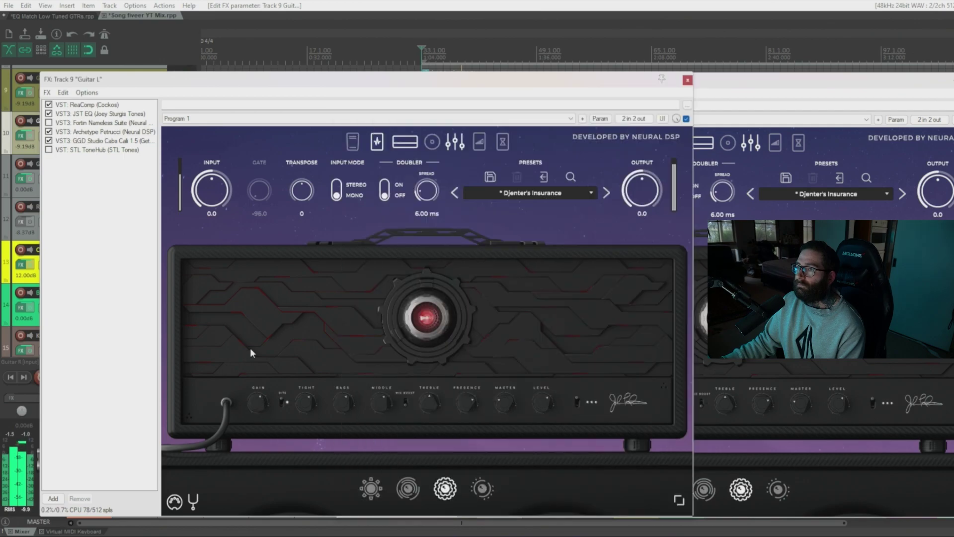
Fine-tune the Gain of both Archetype Petrucci amps alternately, balancing the right and left guitars by ear.
click(789, 385)
click(557, 393)
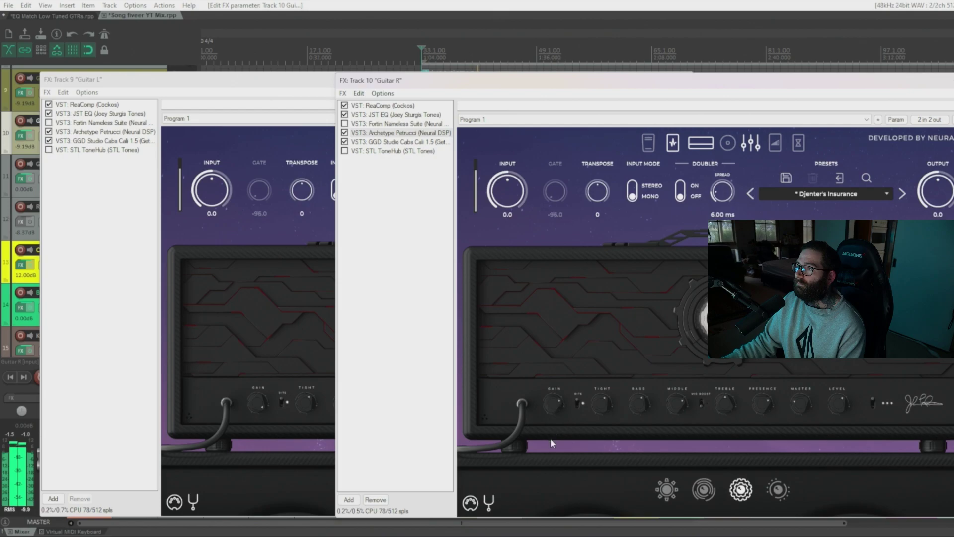
click(252, 405)
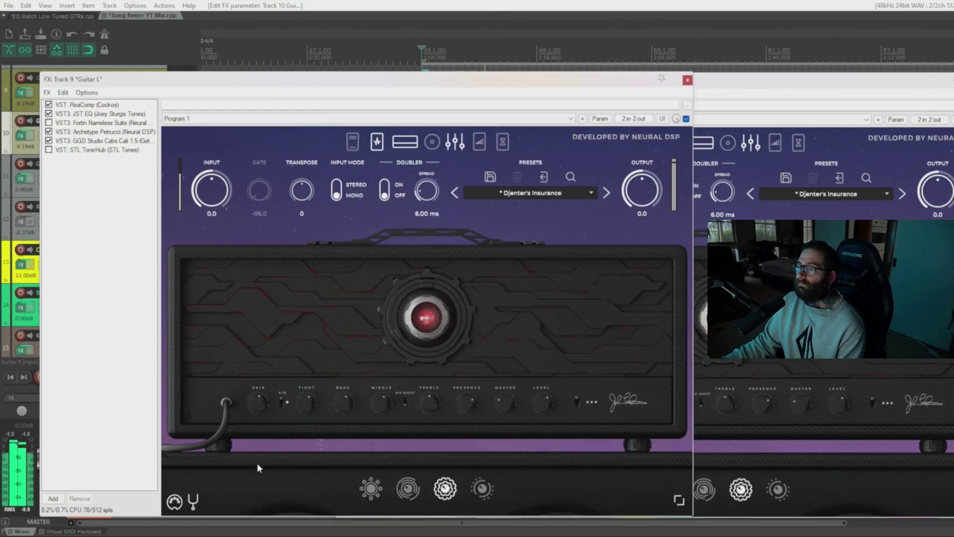
click(729, 373)
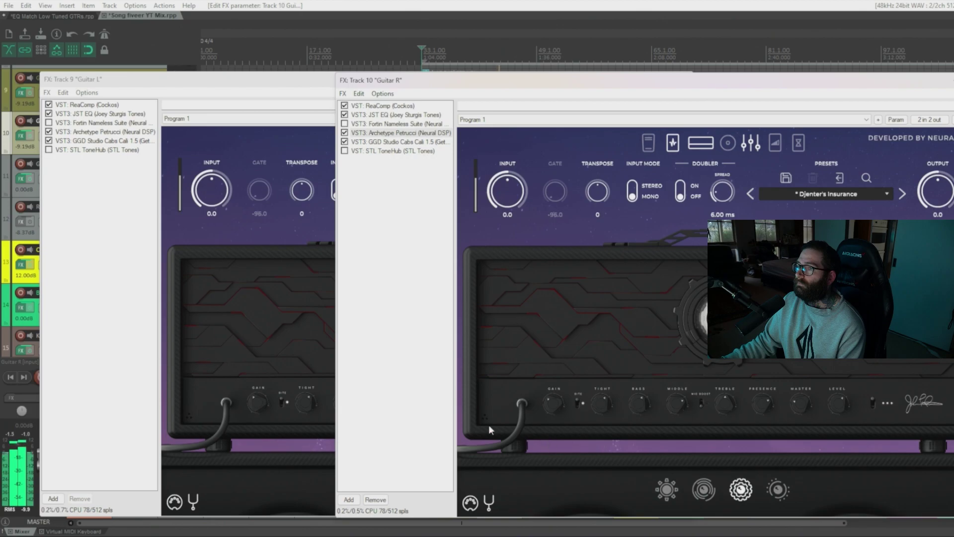
click(252, 402)
click(801, 358)
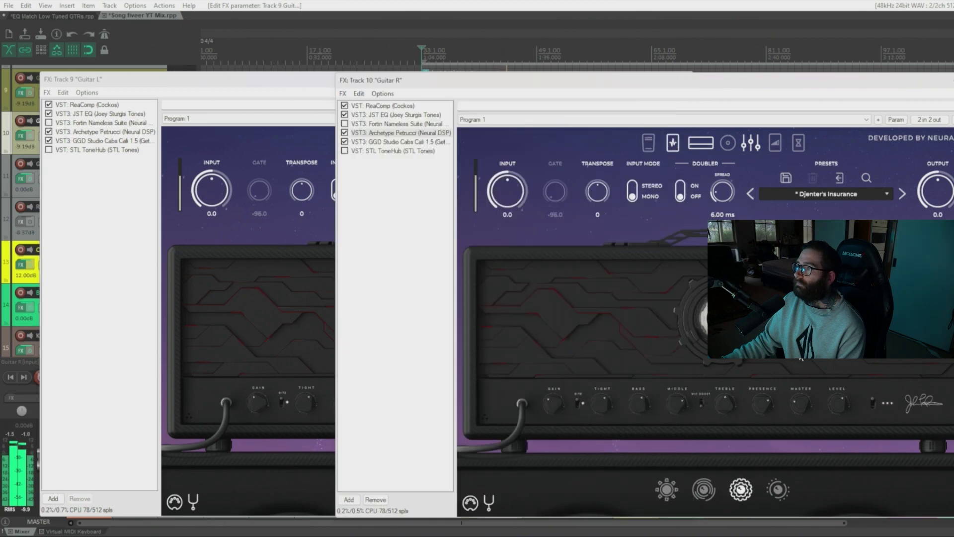
drag(556, 405, 555, 418)
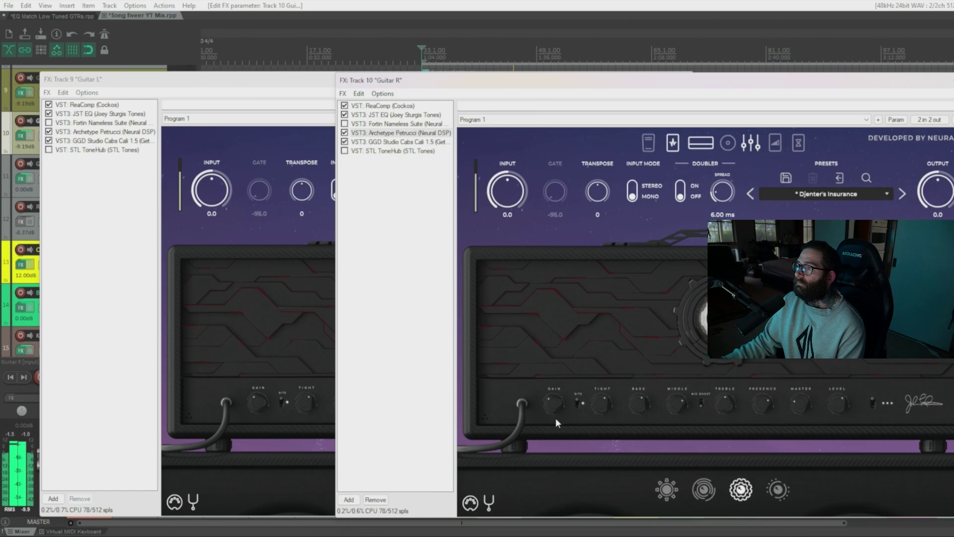
Compare the Bite switch settings on the left and right Archetype Petrucci amps while the mix plays.
click(275, 395)
click(692, 389)
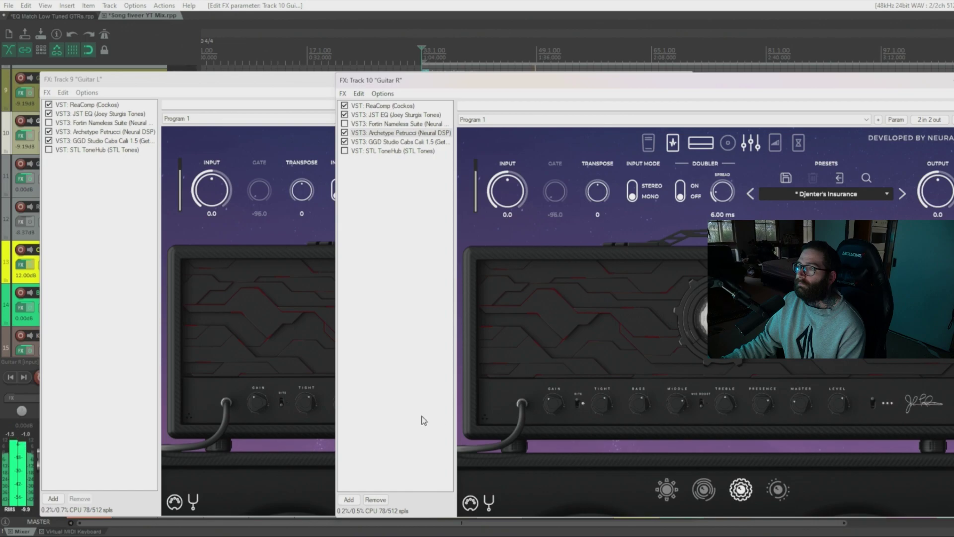
click(284, 403)
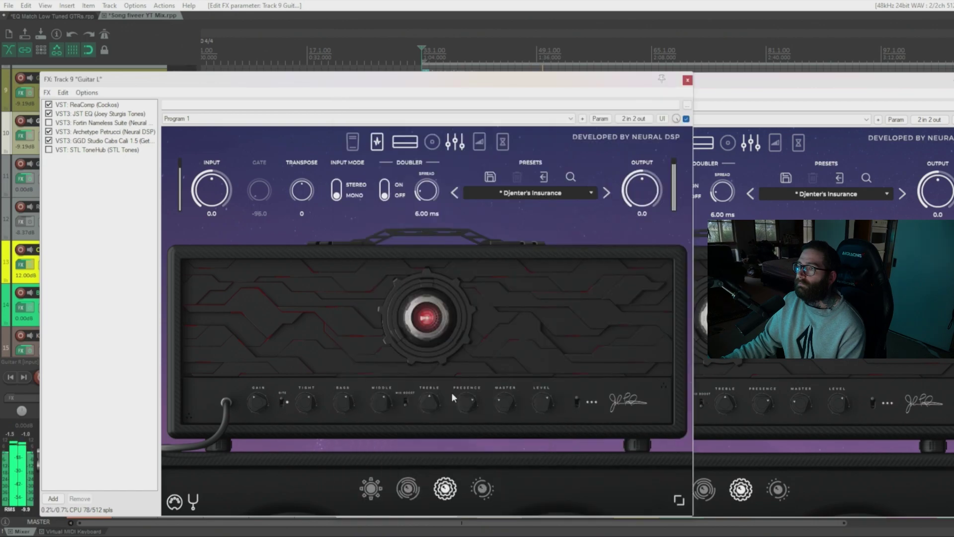
click(697, 365)
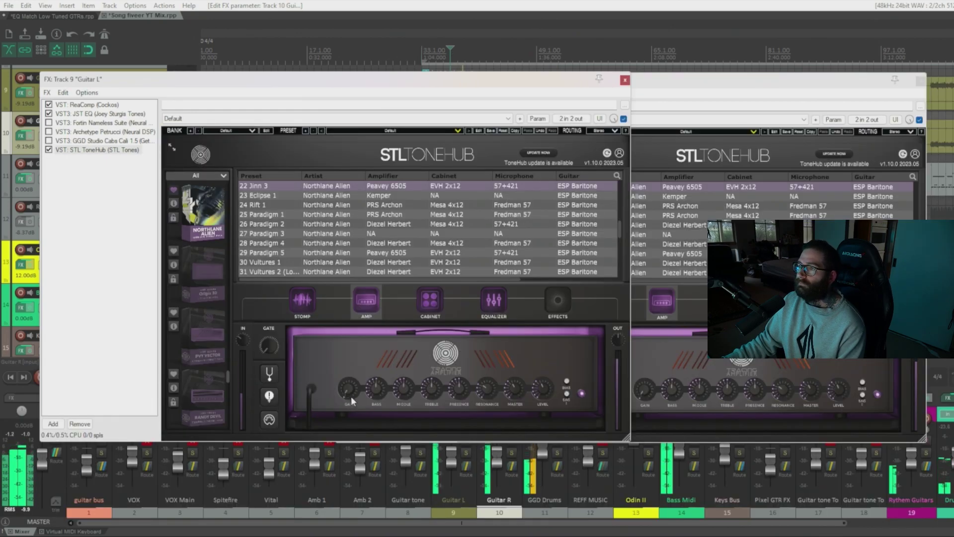
Adjust the STL ToneHub amp's Gain on Guitar L and Guitar R while the mix plays.
drag(351, 395, 346, 374)
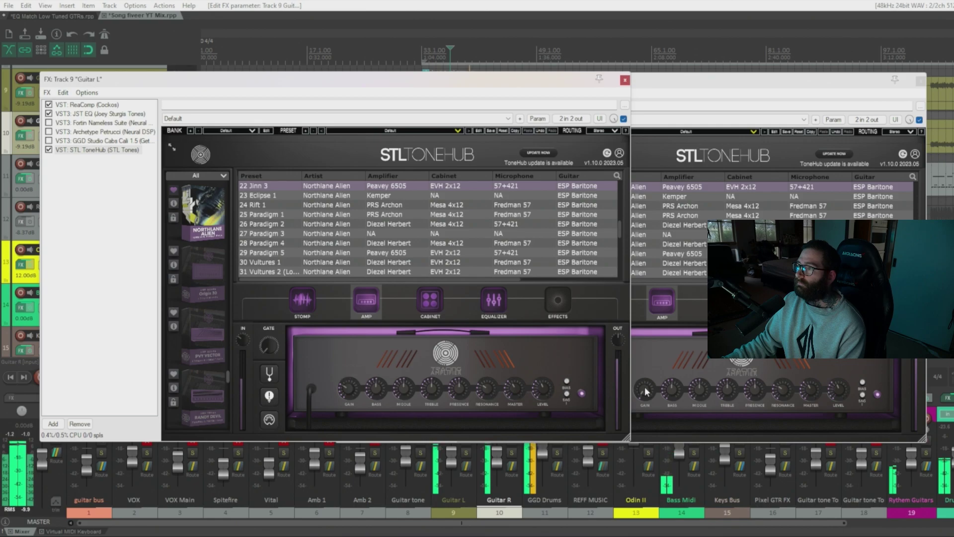
click(644, 387)
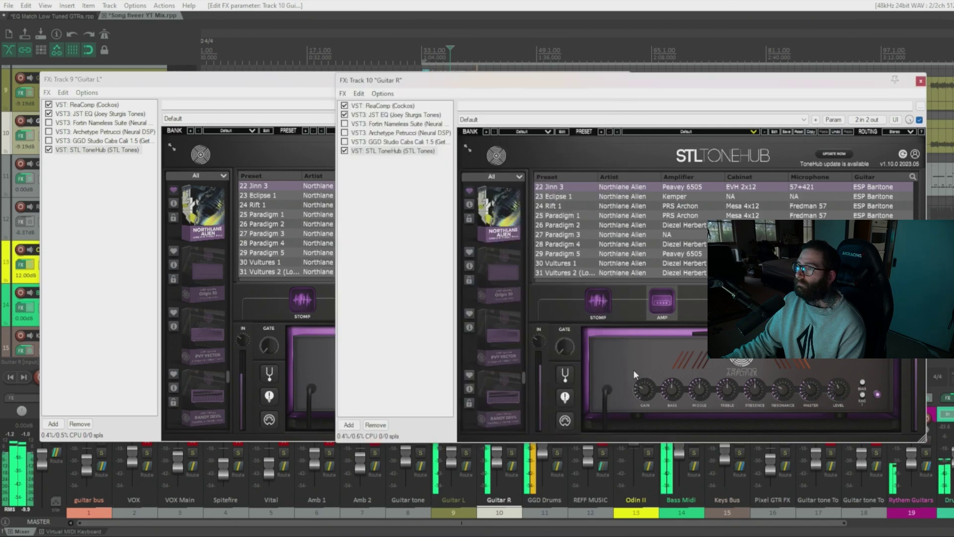
click(329, 373)
drag(349, 389, 347, 373)
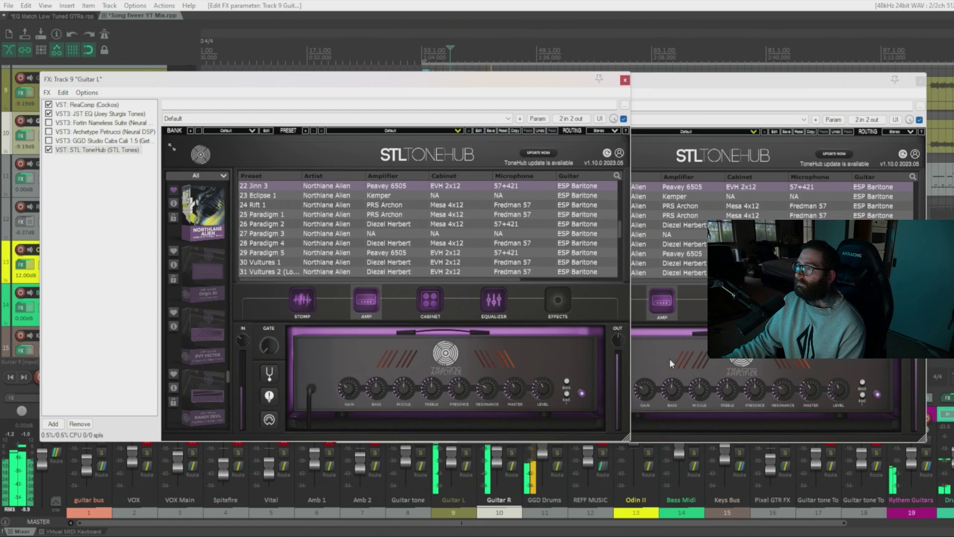
click(668, 359)
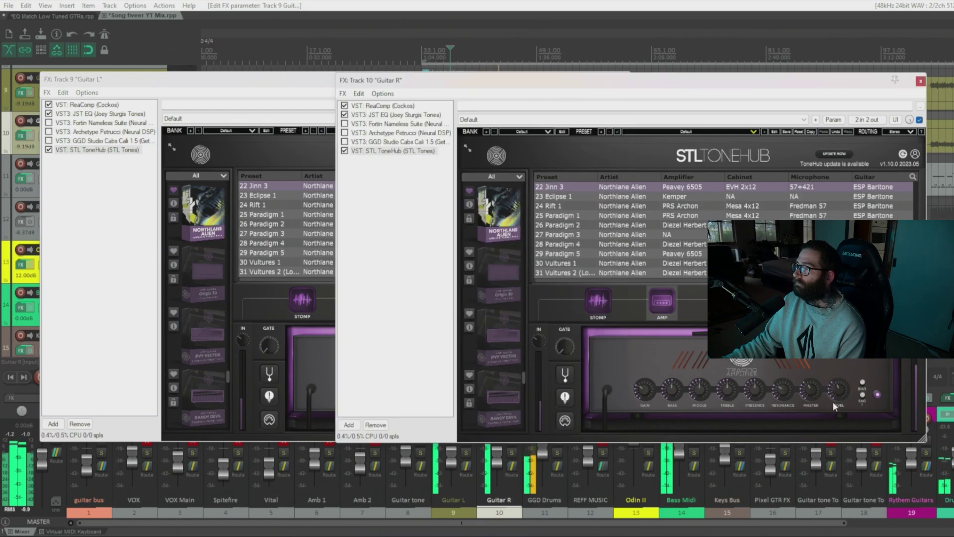
click(307, 374)
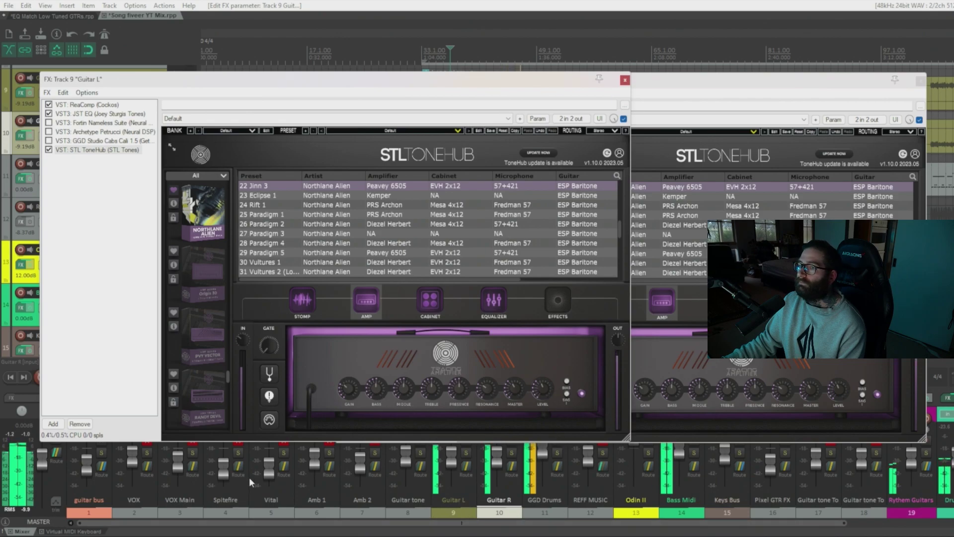
Balance the STL ToneHub amp's Level between Guitar R and Guitar L by ear.
click(838, 391)
click(350, 373)
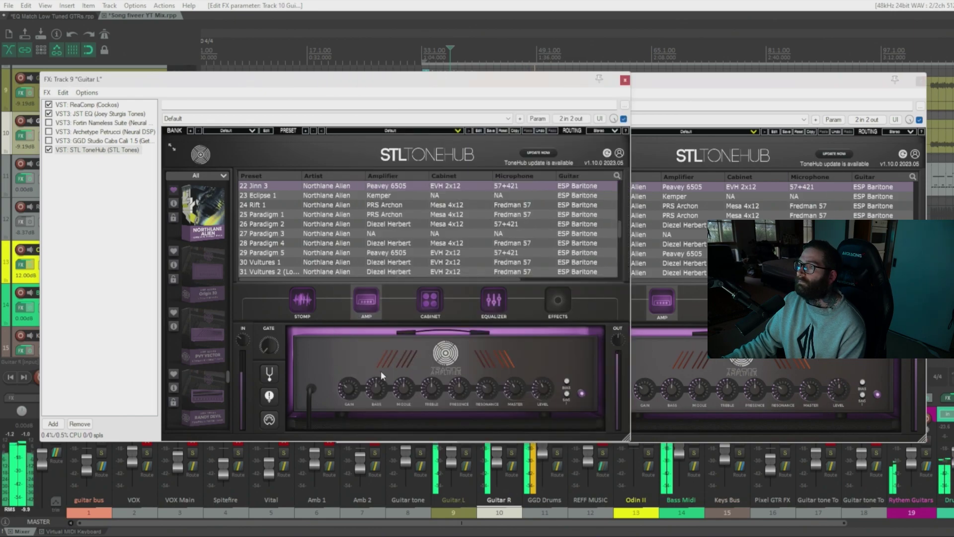
click(543, 385)
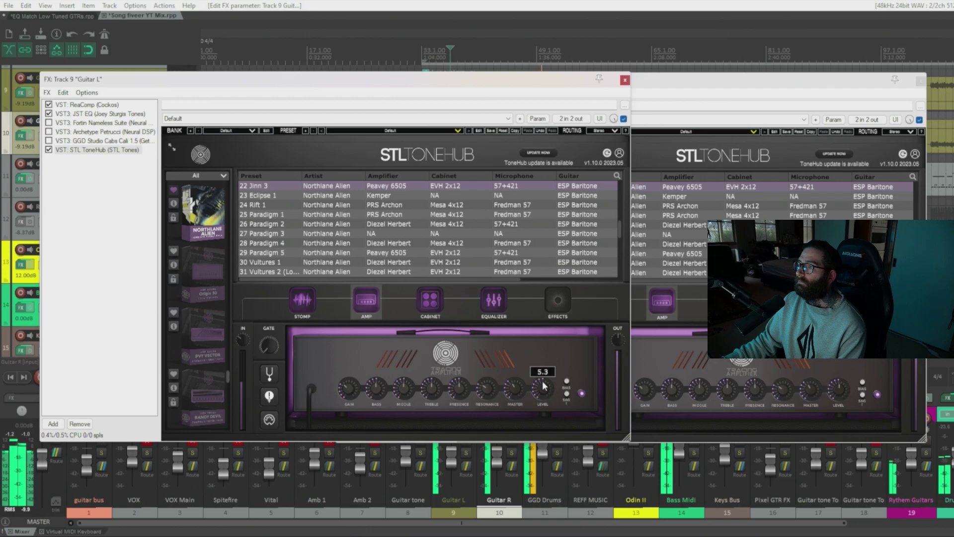
click(838, 390)
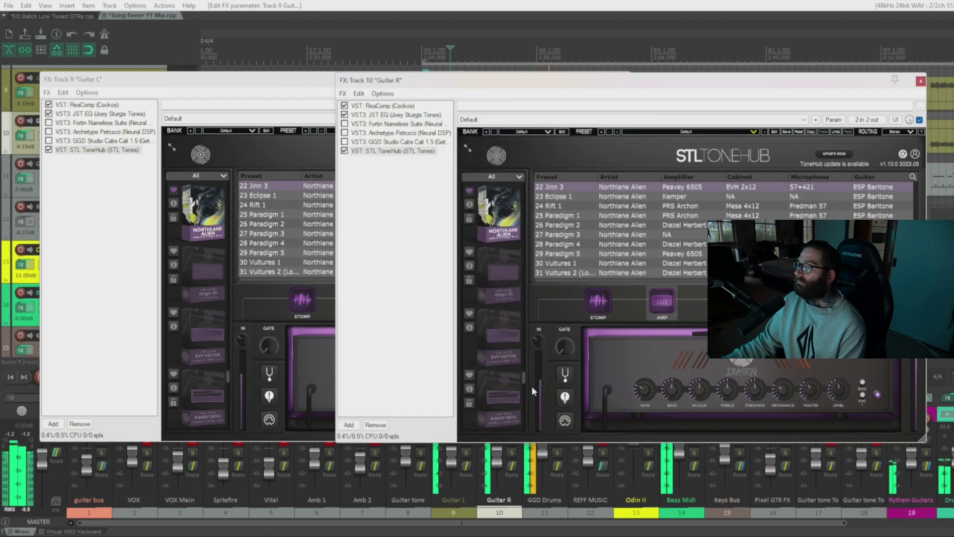
click(305, 354)
click(547, 391)
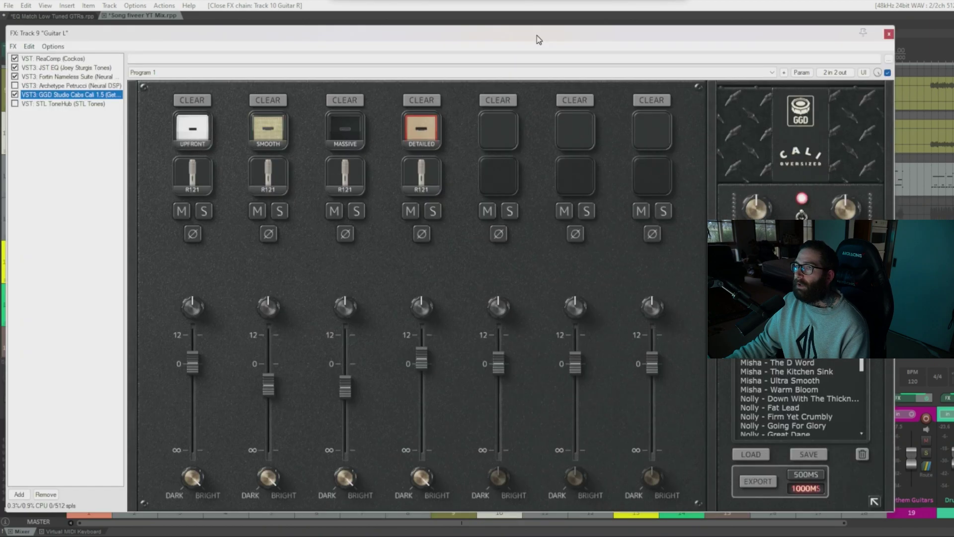
Move Guitar L's effects window aside and examine the cabinet and R121 microphone blend in GGD Studio Cabs.
drag(537, 34, 508, 40)
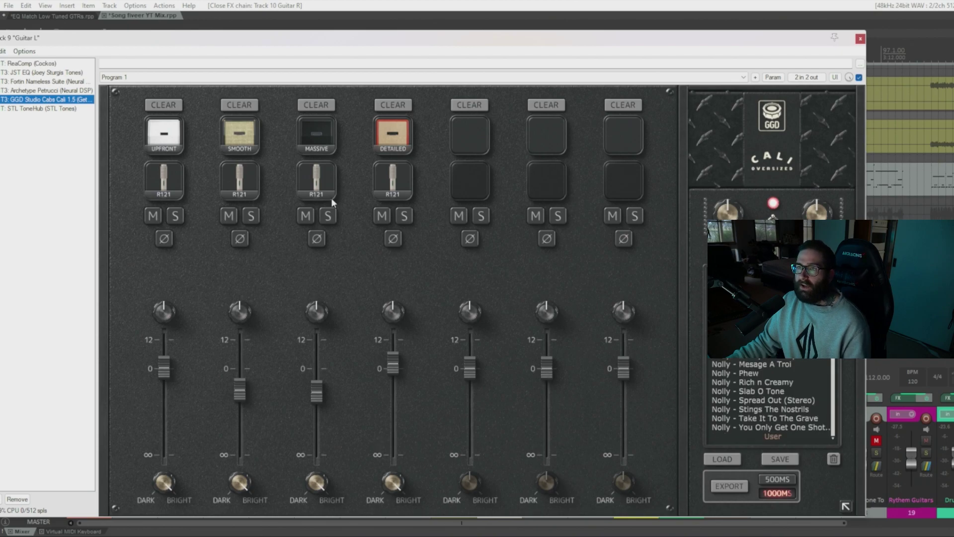
drag(246, 42, 266, 41)
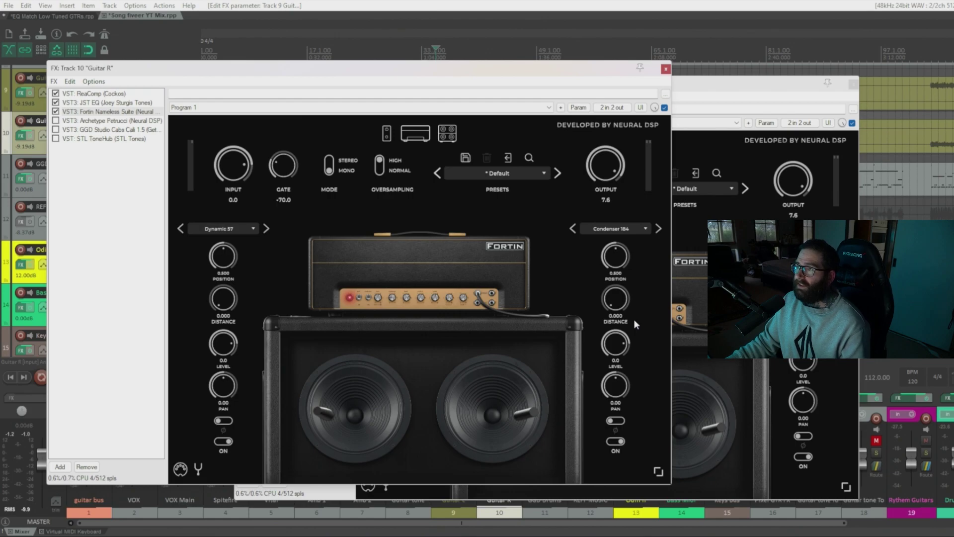
Use GGD Studio Cabs instead of Fortin Nameless Suite's cabinet on Guitar R, audition the mix and stop playback.
key(b)
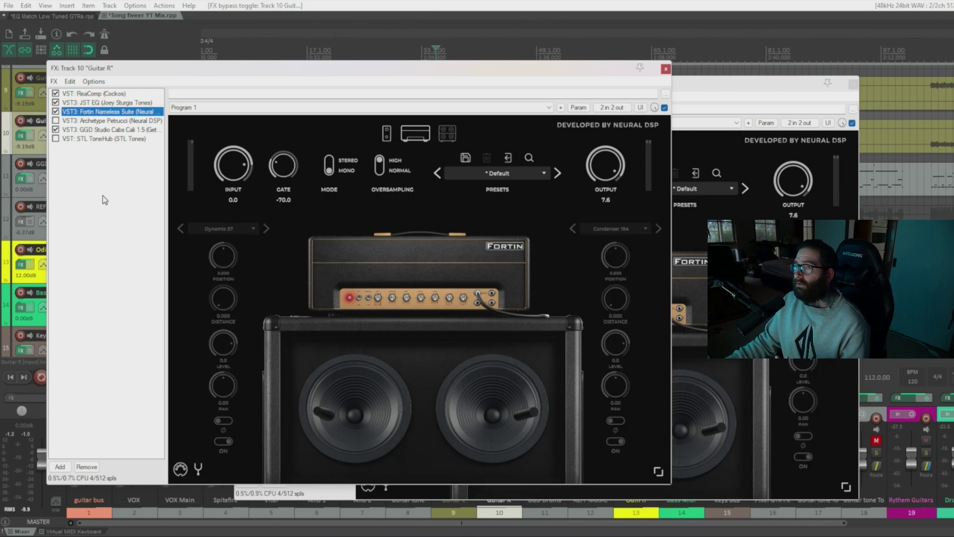
click(110, 130)
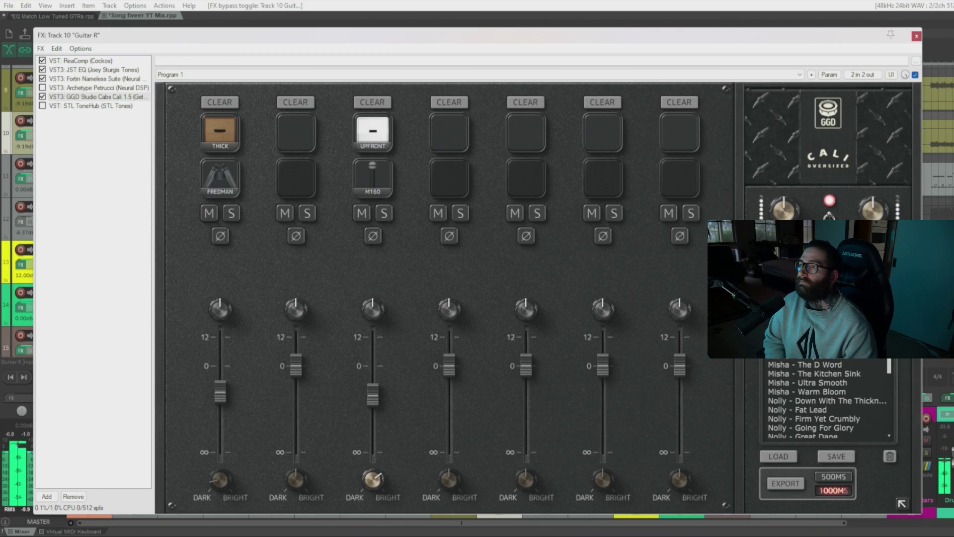
key(Escape)
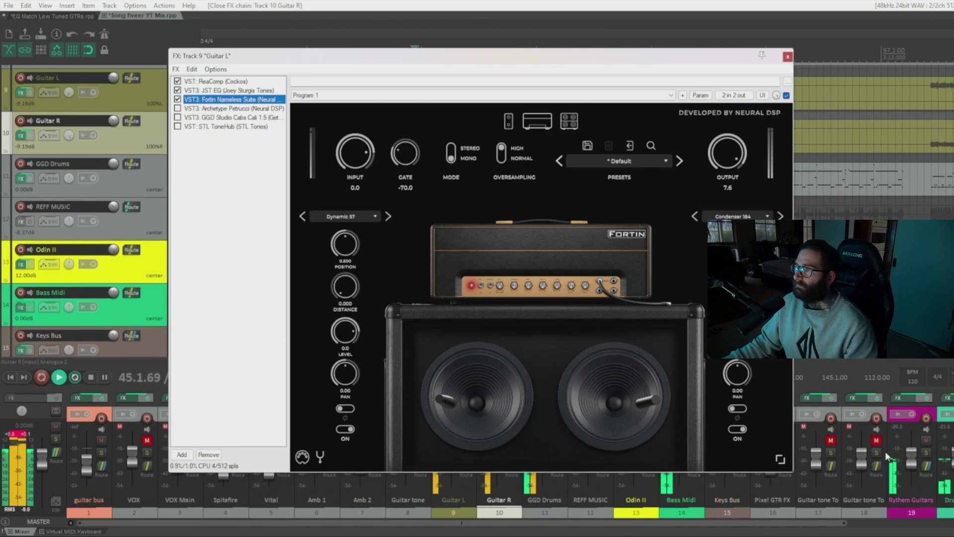
key(space)
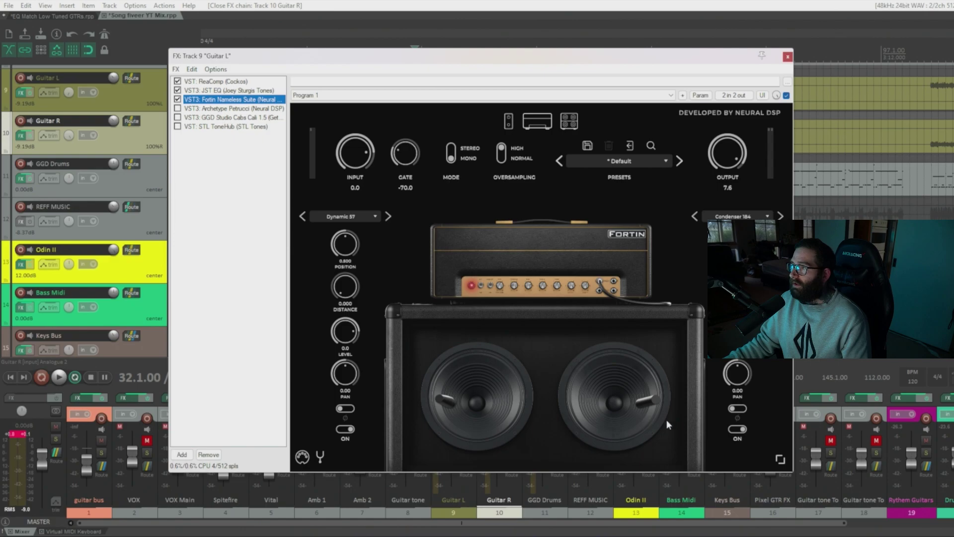
Reposition the cabinet microphones on Guitar L in Fortin Nameless Suite and in STL ToneHub.
drag(610, 369, 619, 379)
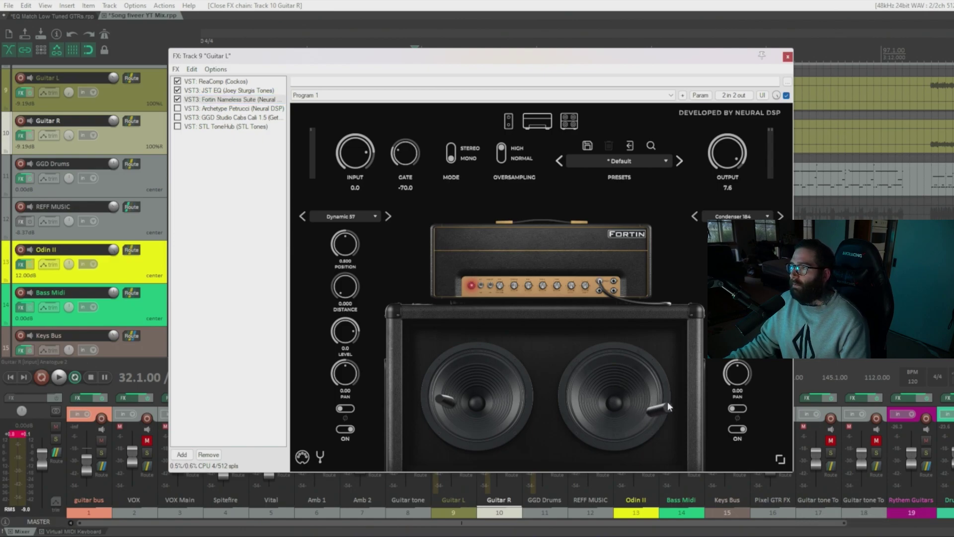
drag(669, 395, 643, 392)
key(b)
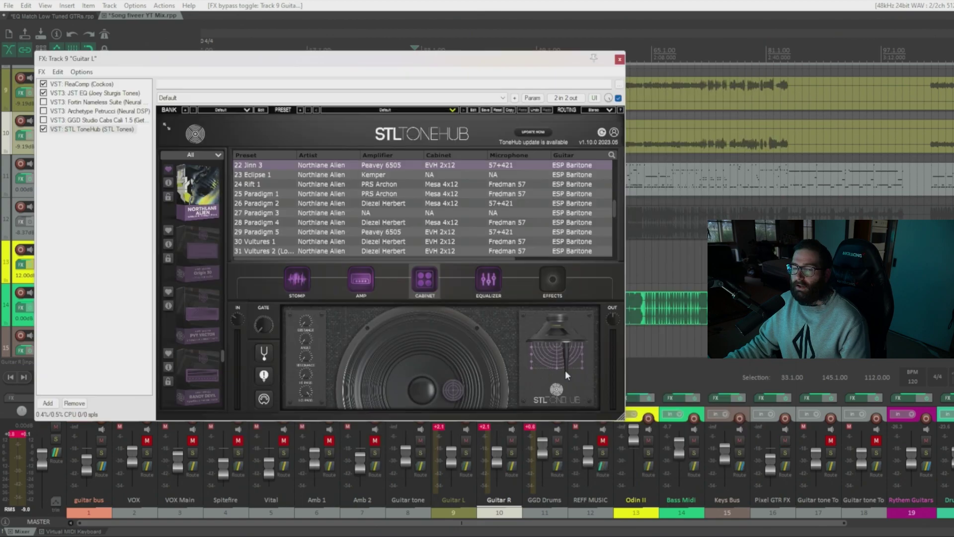
mouse_move(568, 365)
mouse_down()
mouse_move(568, 378)
mouse_move(556, 357)
mouse_move(568, 364)
mouse_move(552, 358)
mouse_move(564, 362)
mouse_move(565, 354)
mouse_up()
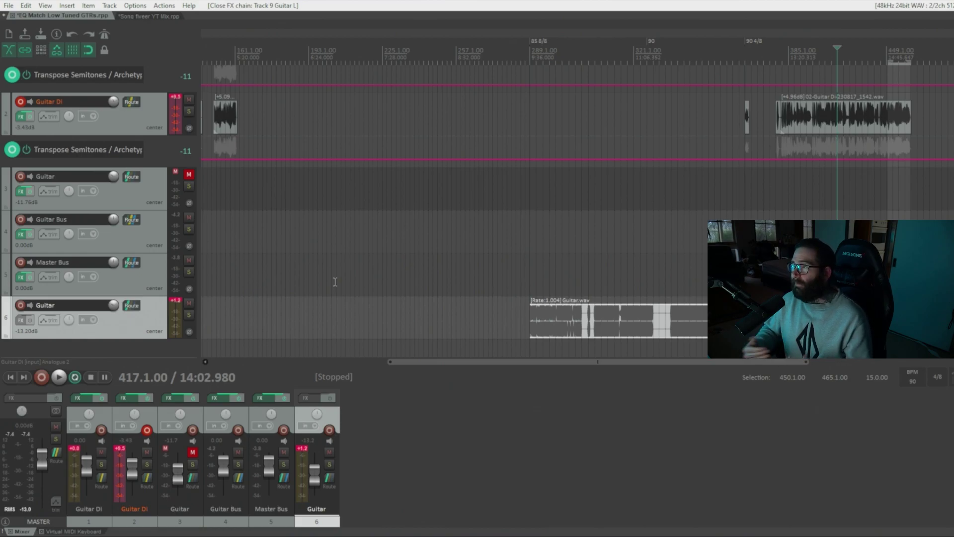
In the EQ Match Low Tuned GTRs project, solo the Guitar.wav track, play part of it and stop.
click(677, 332)
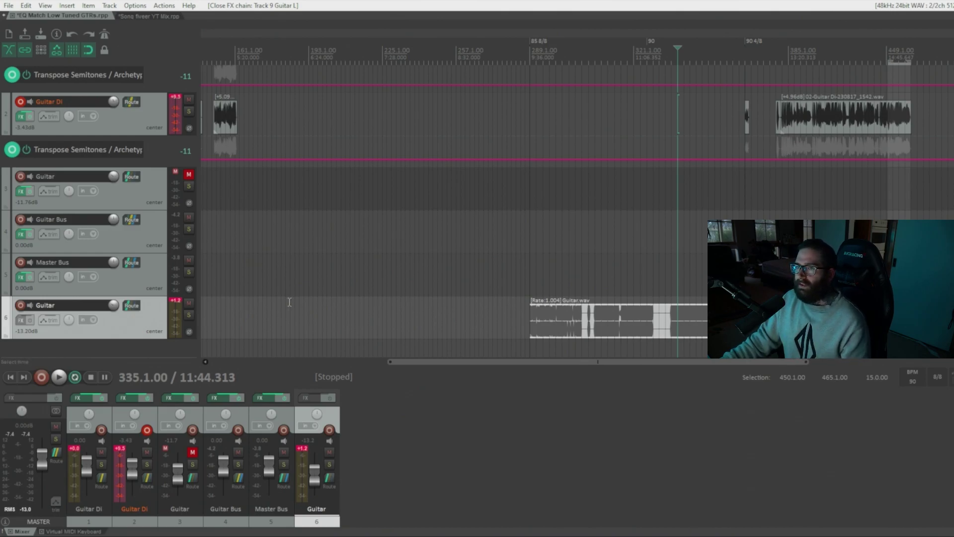
click(189, 315)
key(space)
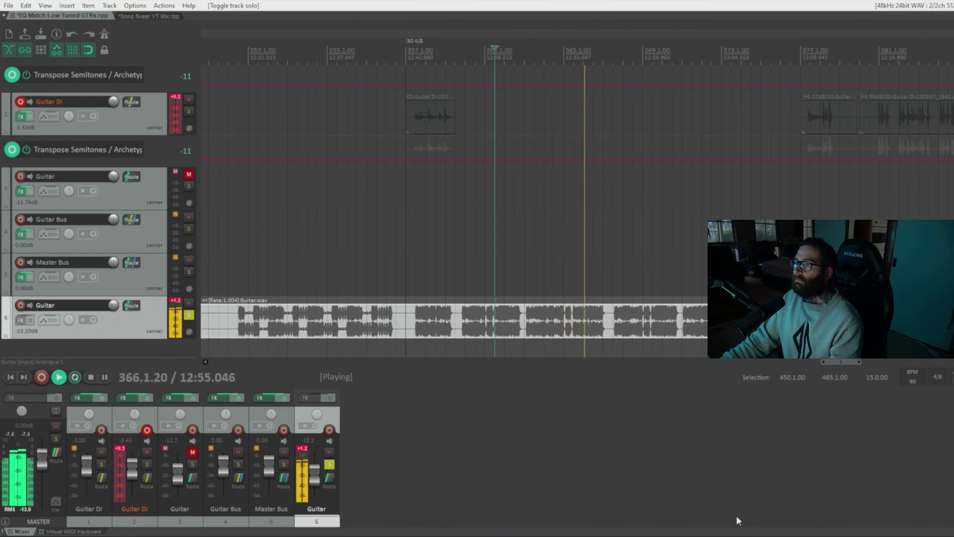
key(space)
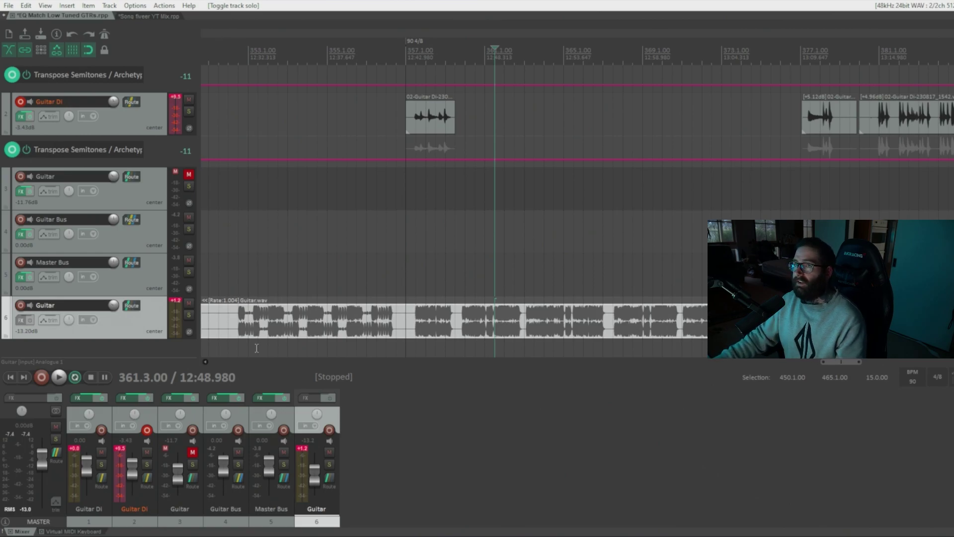
Mute the Guitar.wav track, disarm the second Guitar DI track and place the edit cursor at bar 377.
key(F5)
key(Tab)
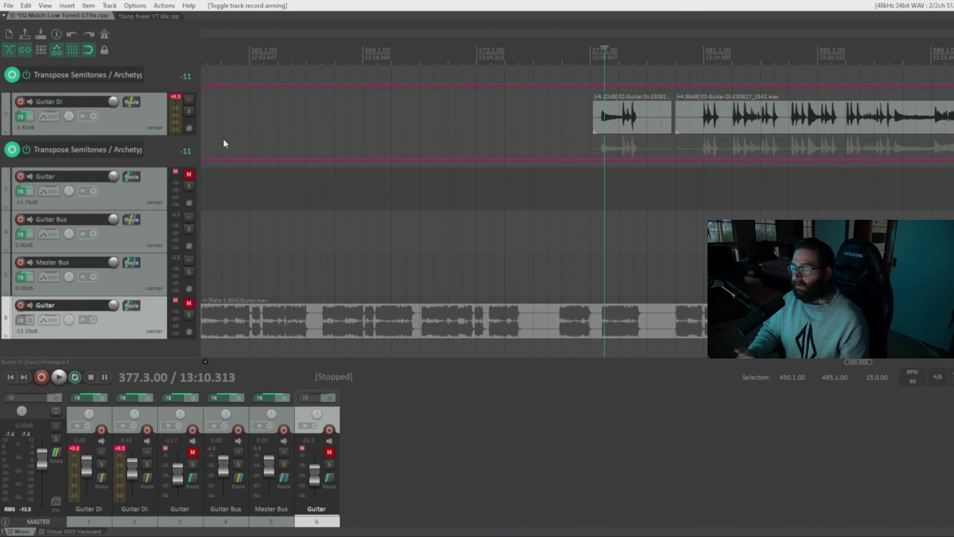
Play the processed second Guitar DI track from bar 449 and stop near the end of the recording.
key(space)
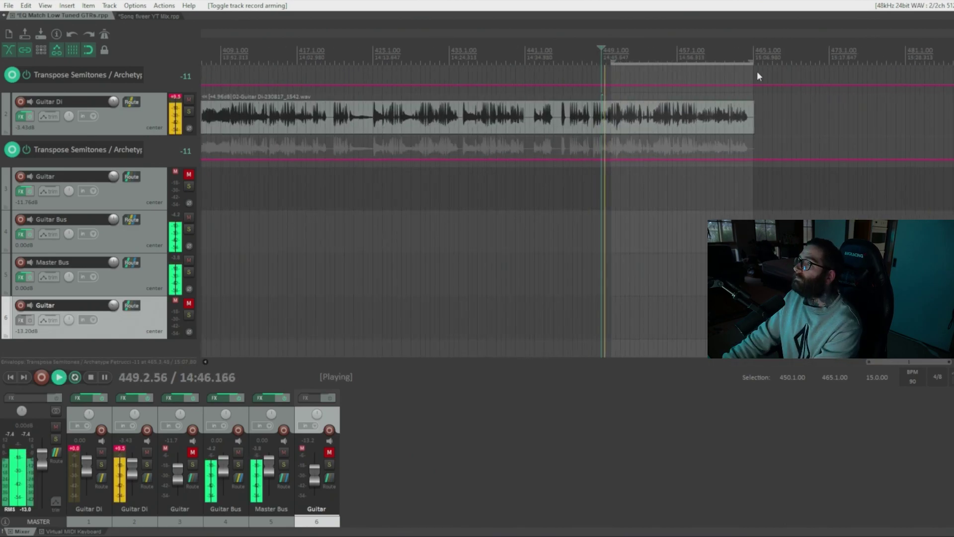
scroll(687, 369, up, 1)
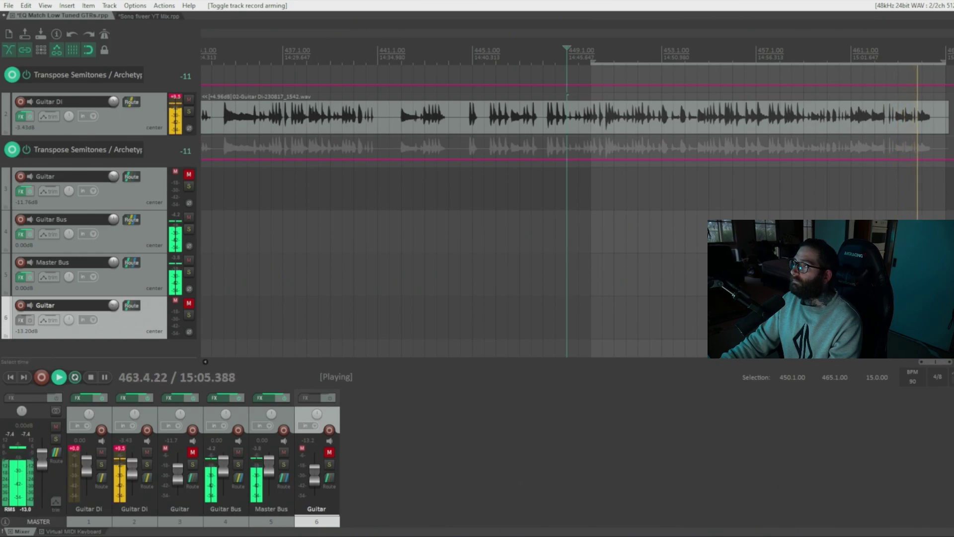
key(space)
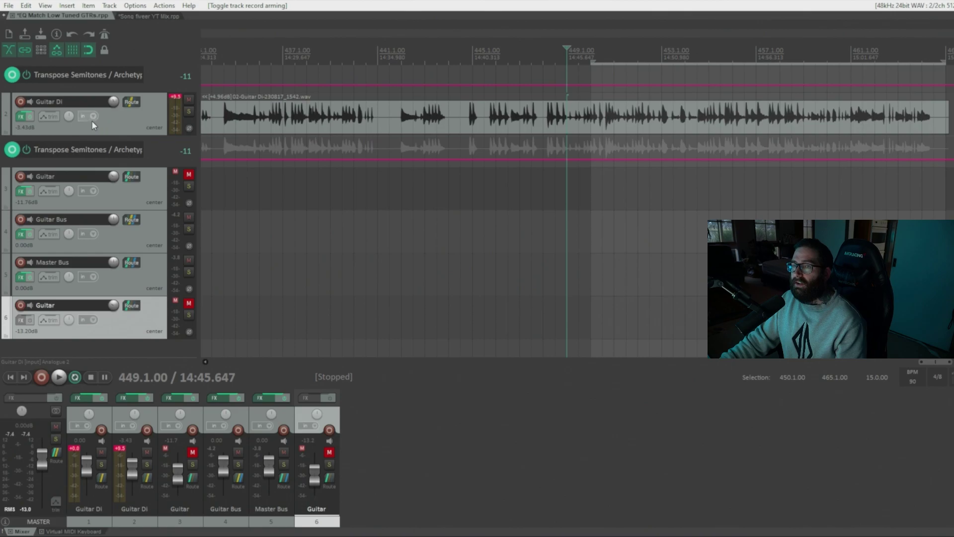
Open the second Guitar DI track's FX chain and review Fortin Nameless Suite's pedals, Archetype Petrucci and the first Pro-Q 3.
click(21, 116)
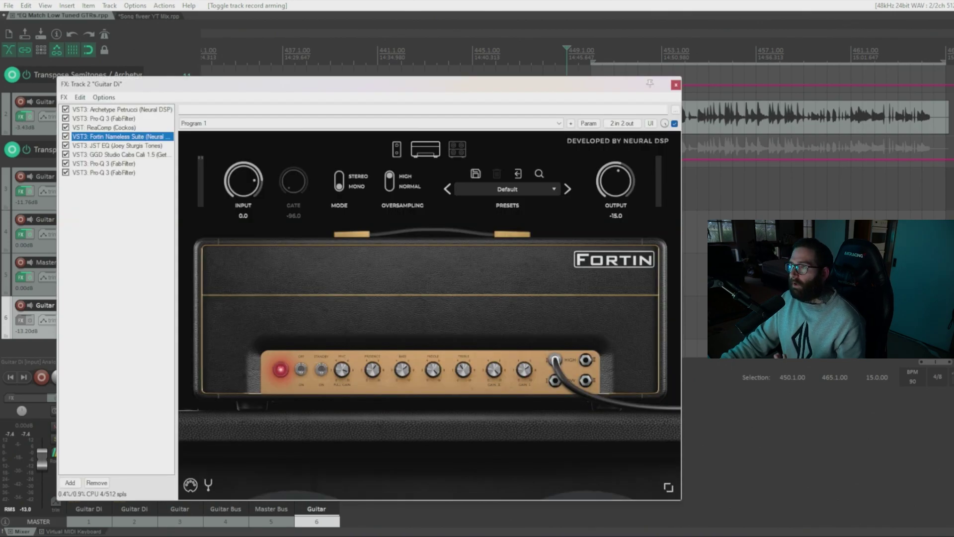
click(651, 351)
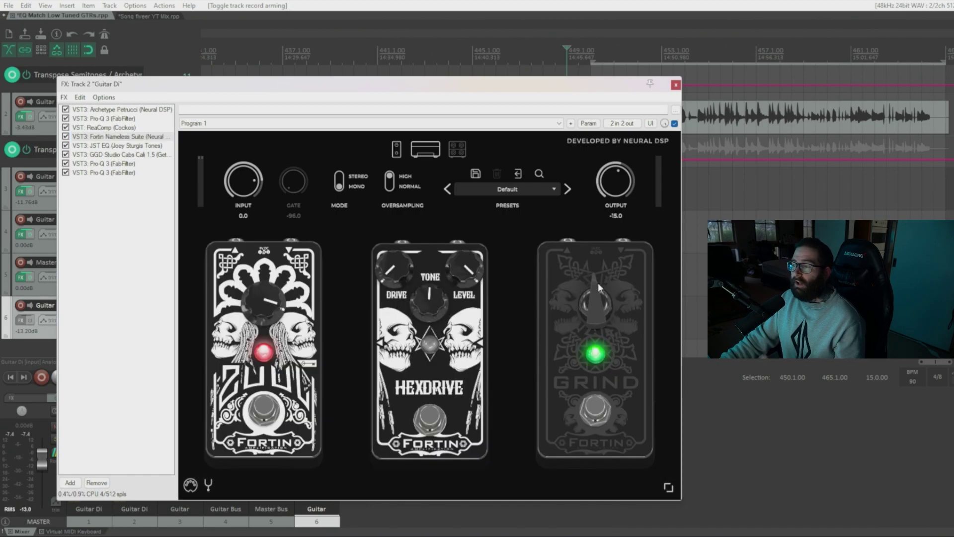
click(122, 110)
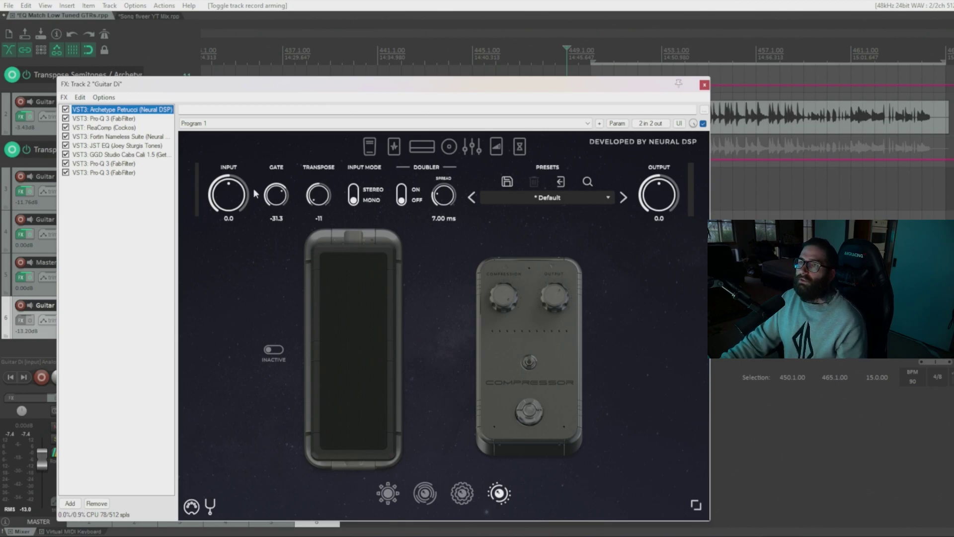
key(Down)
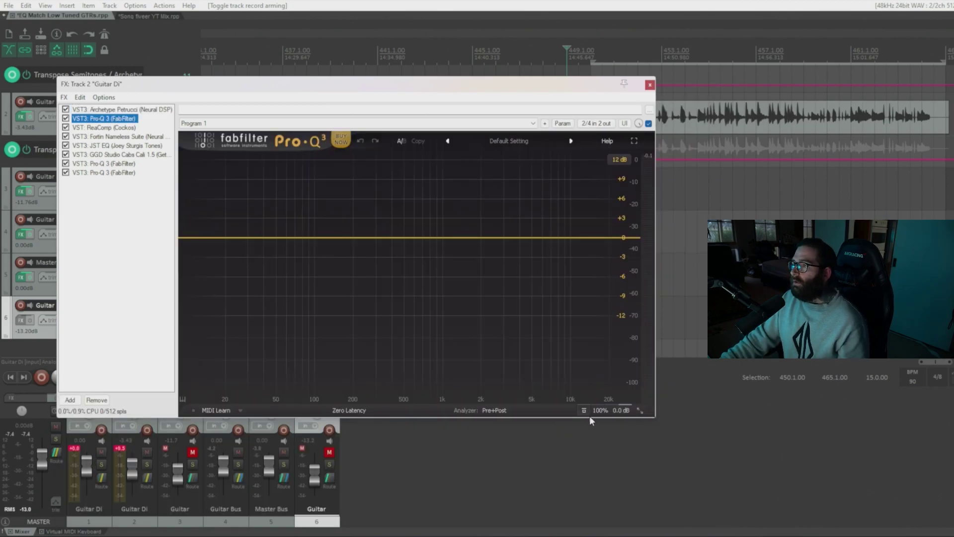
Add Toneforge DI Match at the start of the Guitar DI chain and capture its source from playback starting near bar 445.
mouse_move(600, 413)
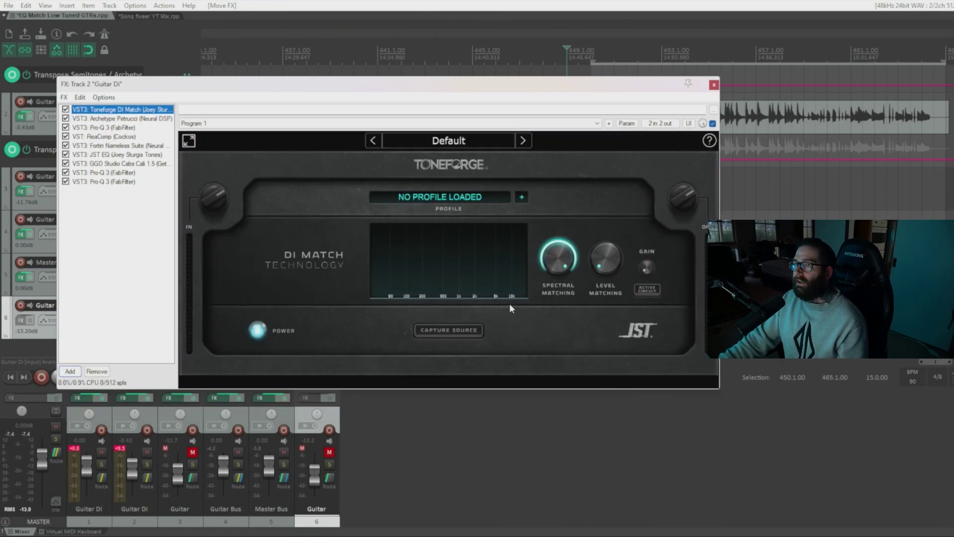
drag(487, 83, 476, 168)
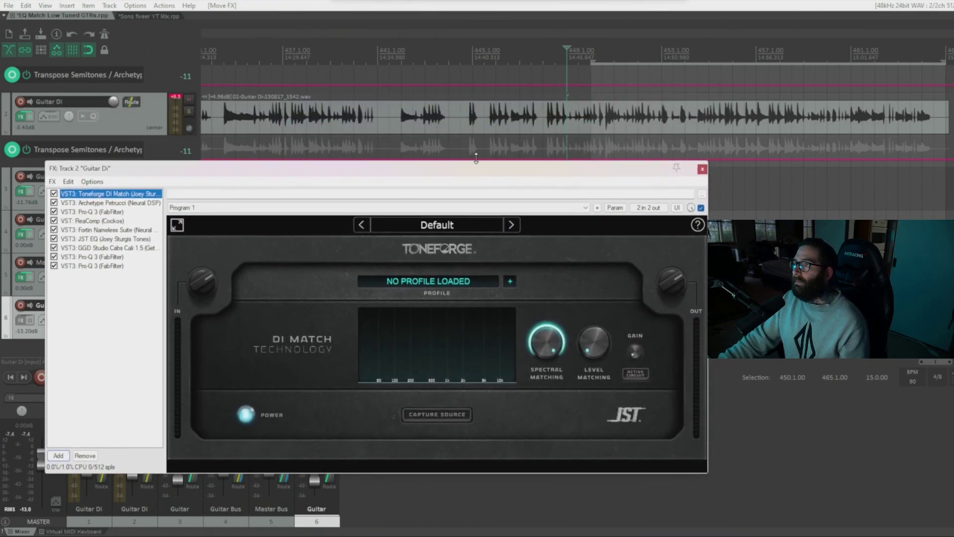
click(495, 58)
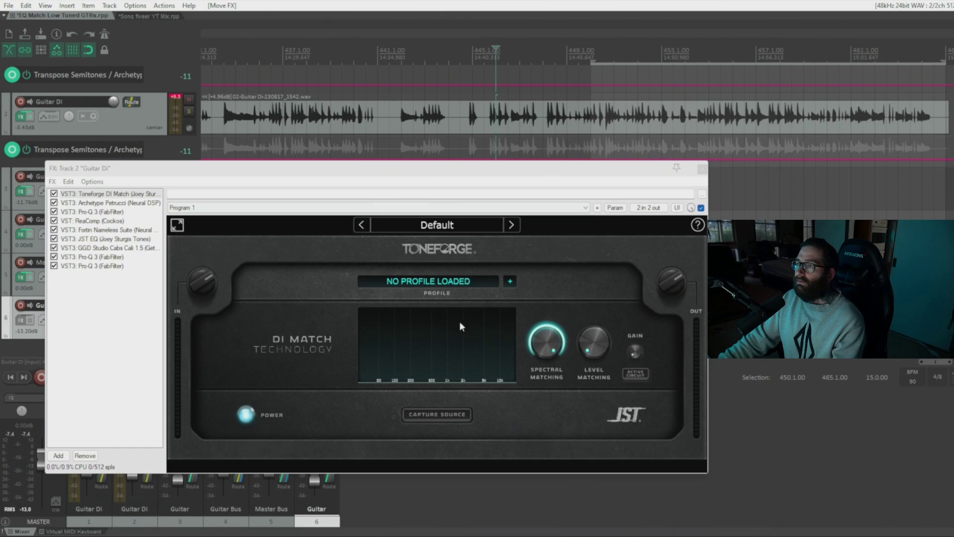
click(415, 414)
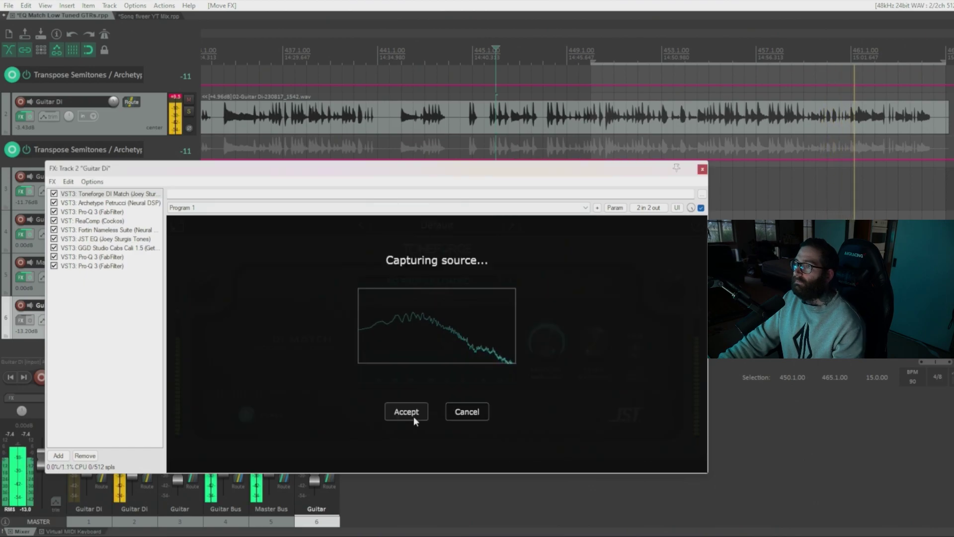
click(413, 416)
key(space)
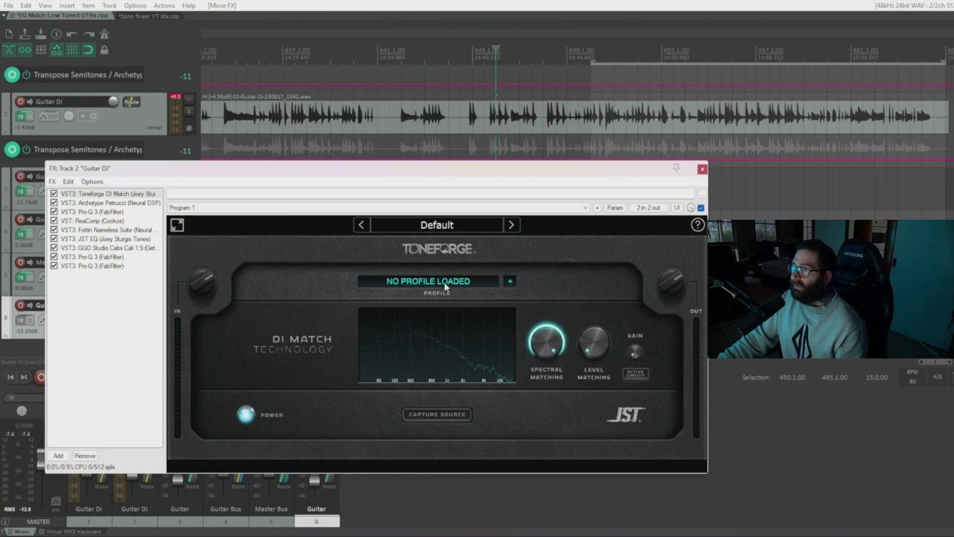
Load the JST Collaborators profile GT - Solar 8s - Lundgren M8 - Passive - Drop E in DI Match.
click(444, 282)
mouse_move(432, 304)
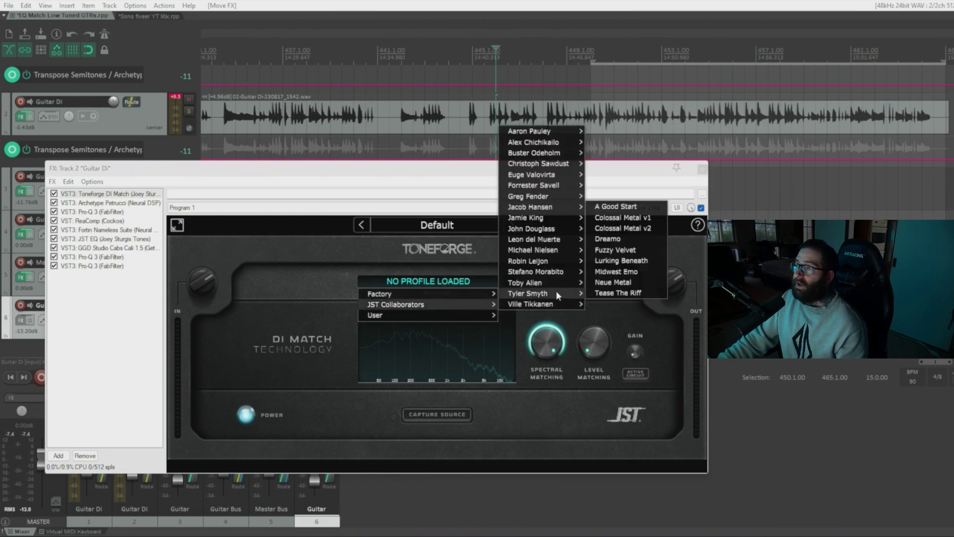
mouse_move(557, 262)
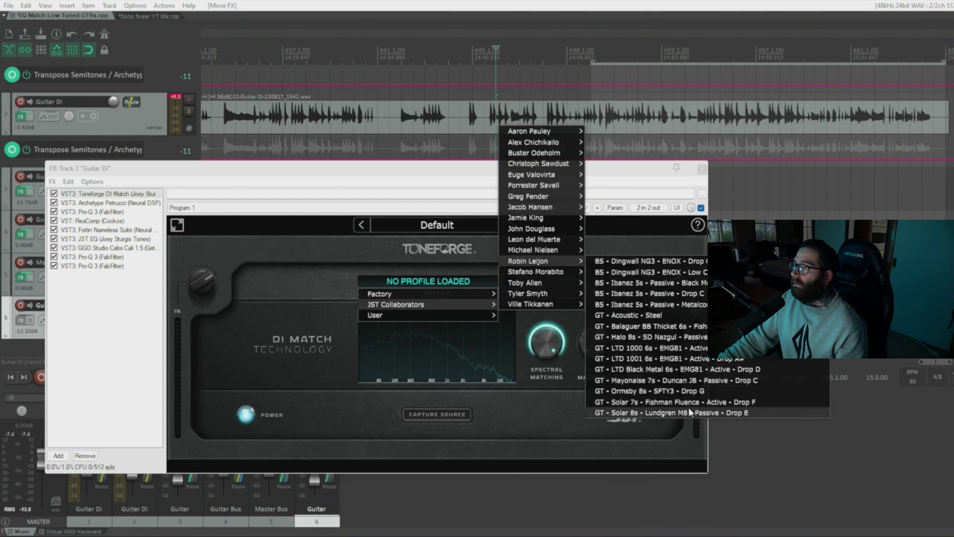
click(739, 407)
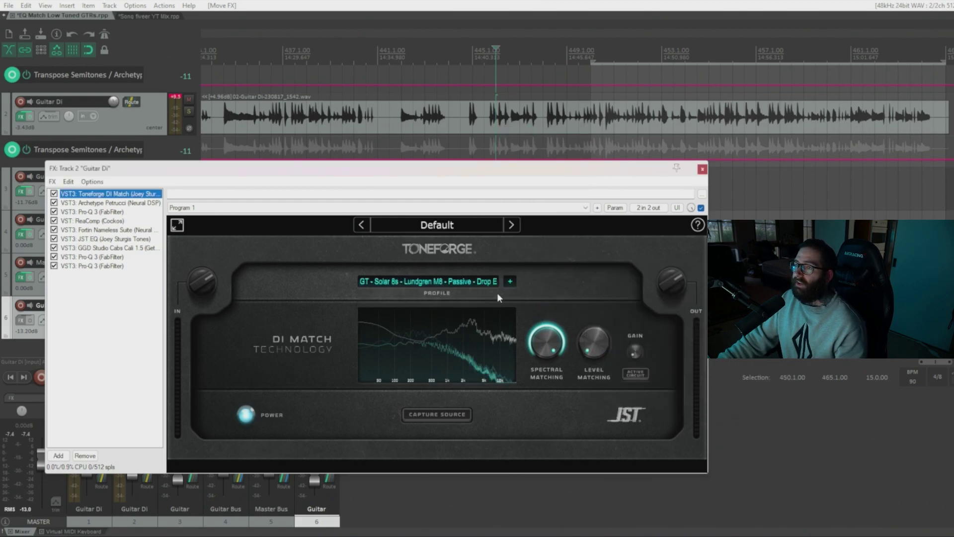
Play the guitar from bar 450 and compare its tone with DI Match bypassed and enabled.
key(space)
click(594, 72)
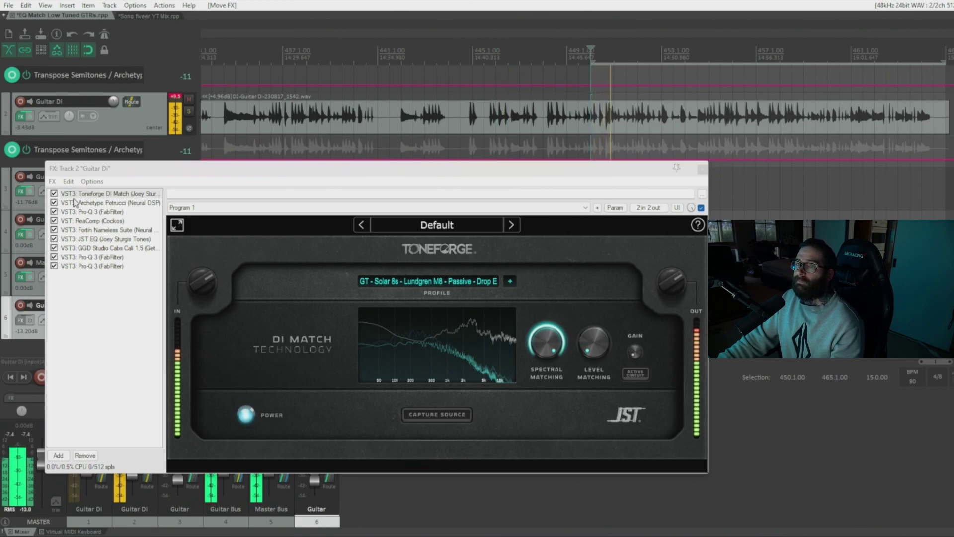
click(54, 194)
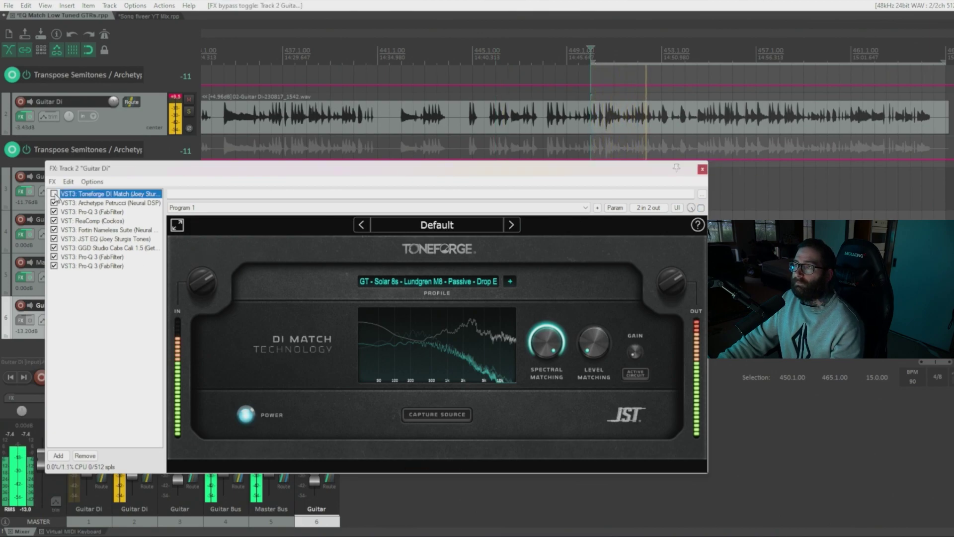
click(54, 194)
Turn DI Match's Level Matching fully up, adjust its output and compare the guitar with the plug-in on and bypassed.
click(594, 343)
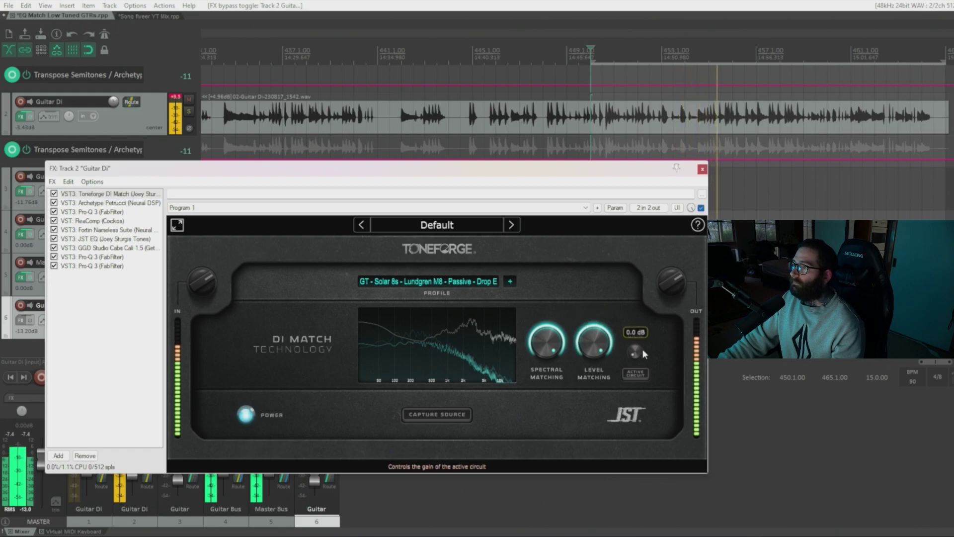
drag(668, 290, 669, 292)
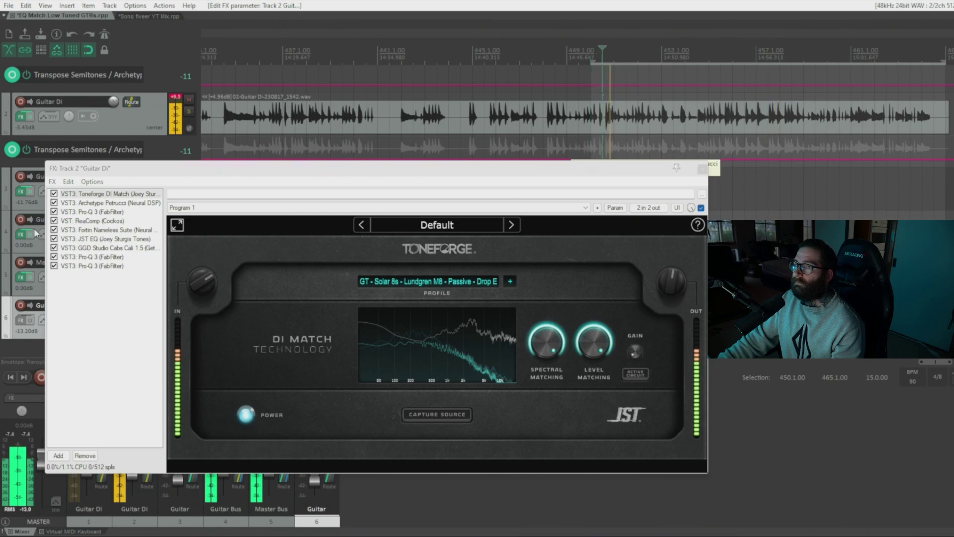
click(54, 194)
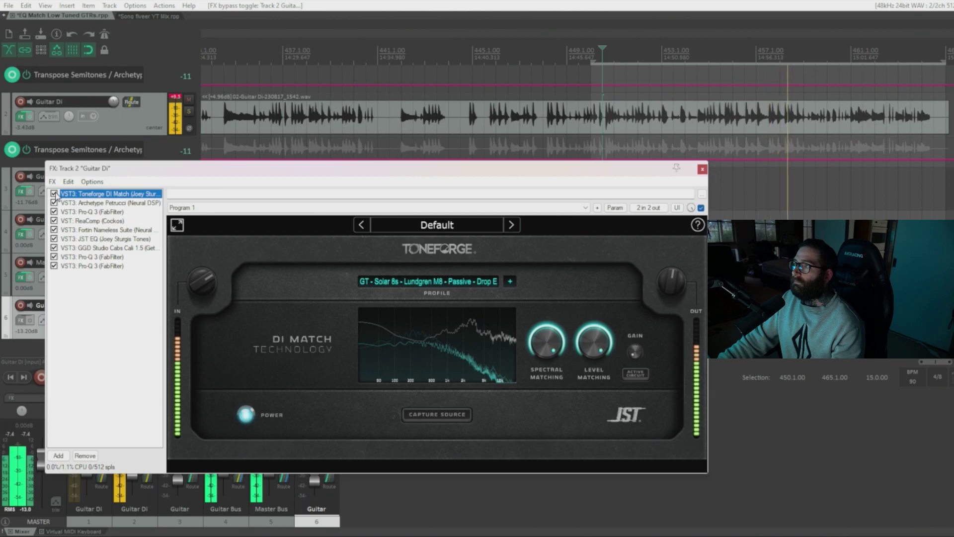
click(54, 194)
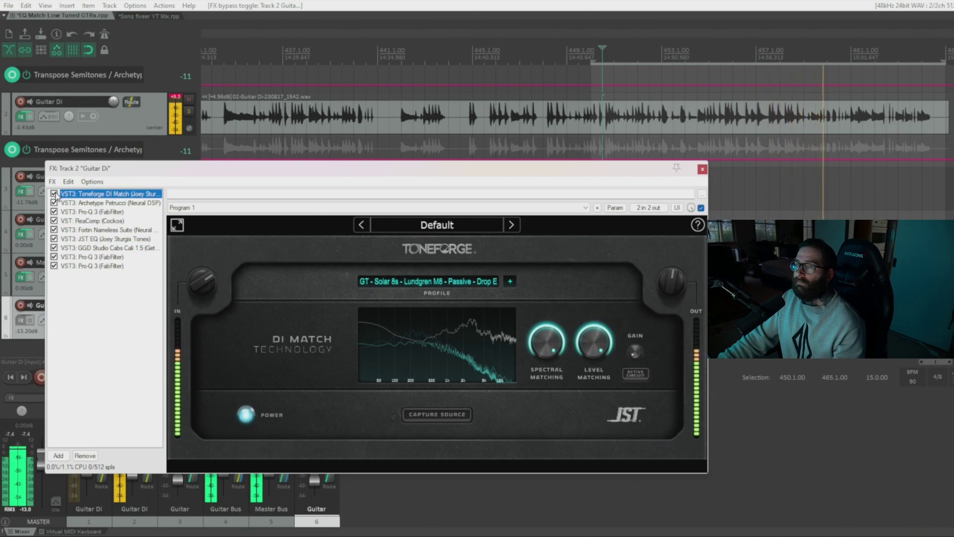
key(space)
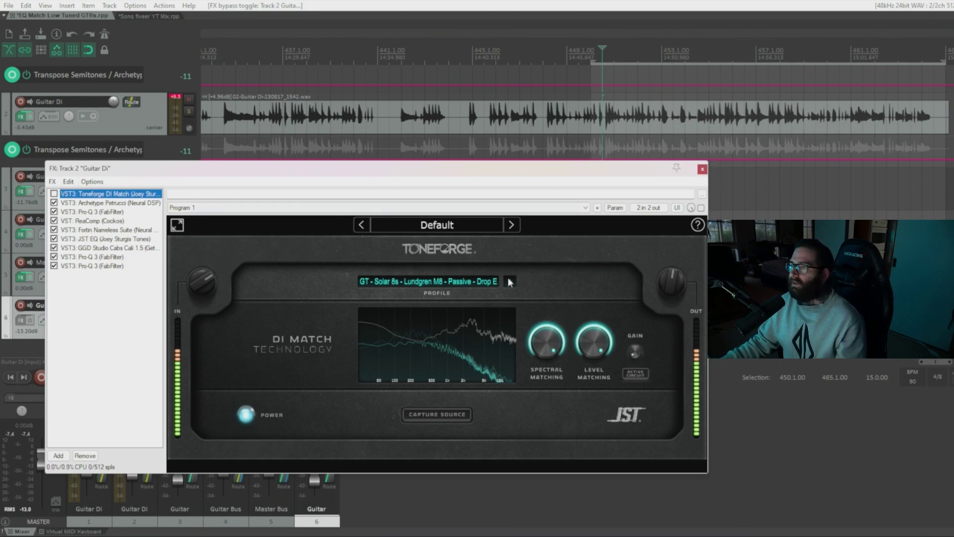
Remove Toneforge DI Match from the second Guitar DI track's FX chain.
mouse_move(600, 360)
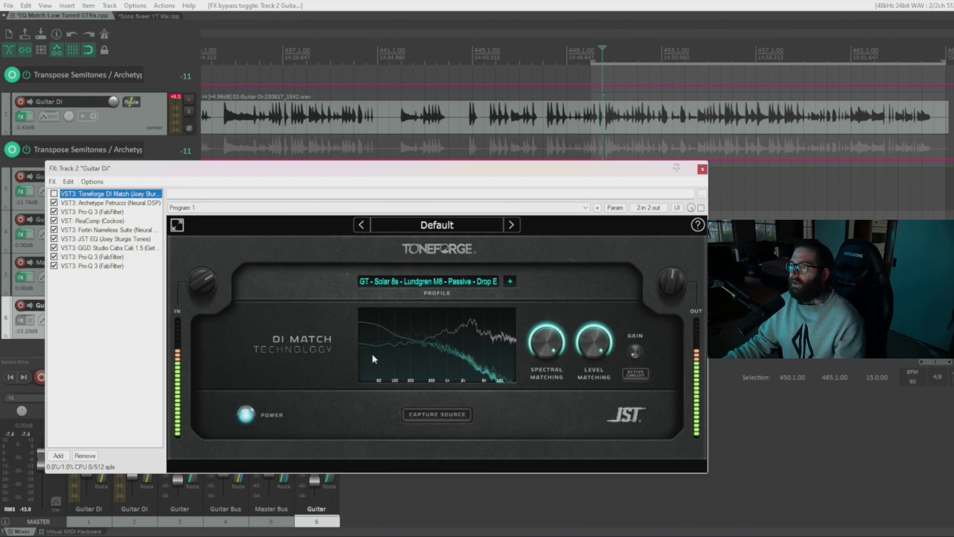
mouse_move(538, 343)
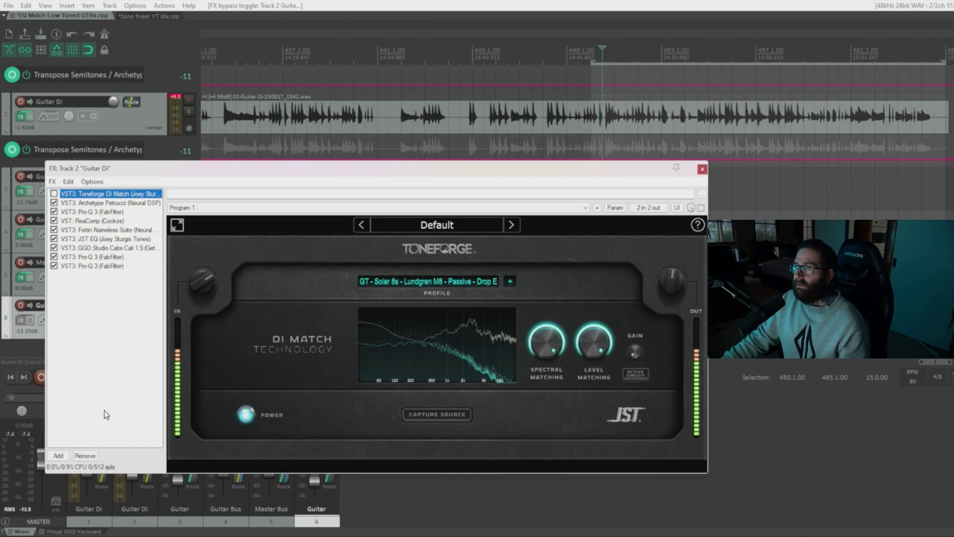
click(94, 455)
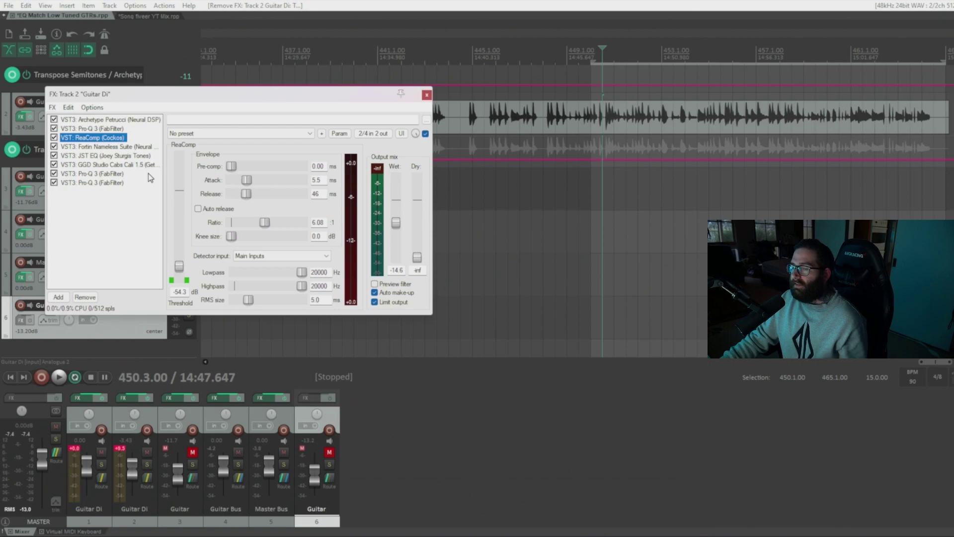
Review the amp, cabinet and pedal sections of Fortin Nameless Suite on the second Guitar DI track.
click(106, 147)
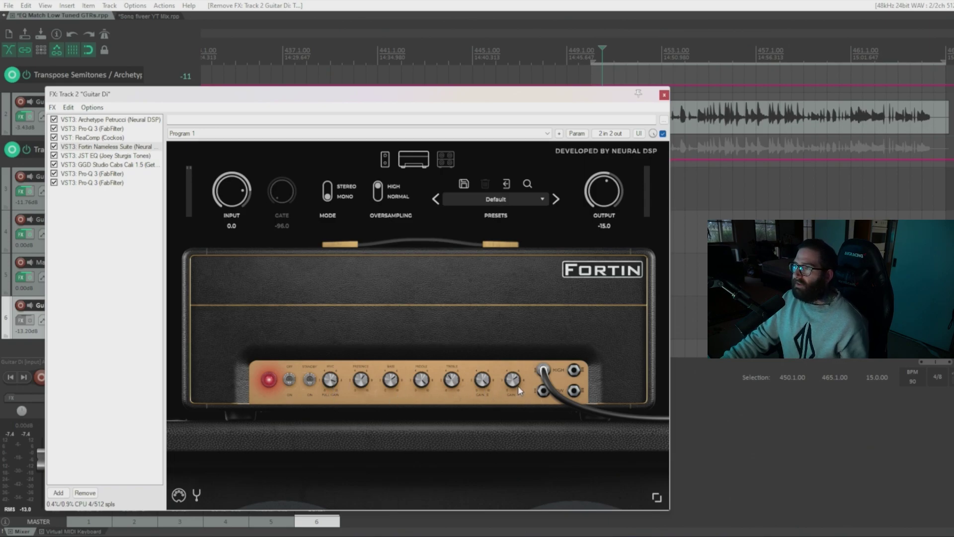
click(445, 160)
click(384, 162)
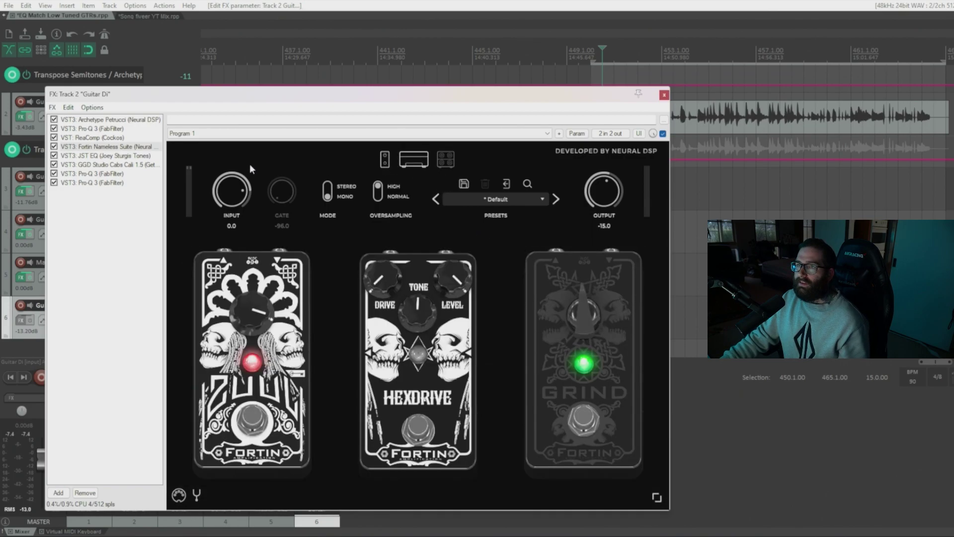
Examine JST EQ, GGD Studio Cabs and the narrow midrange cuts in the Pro-Q 3 after the cabinet.
click(100, 155)
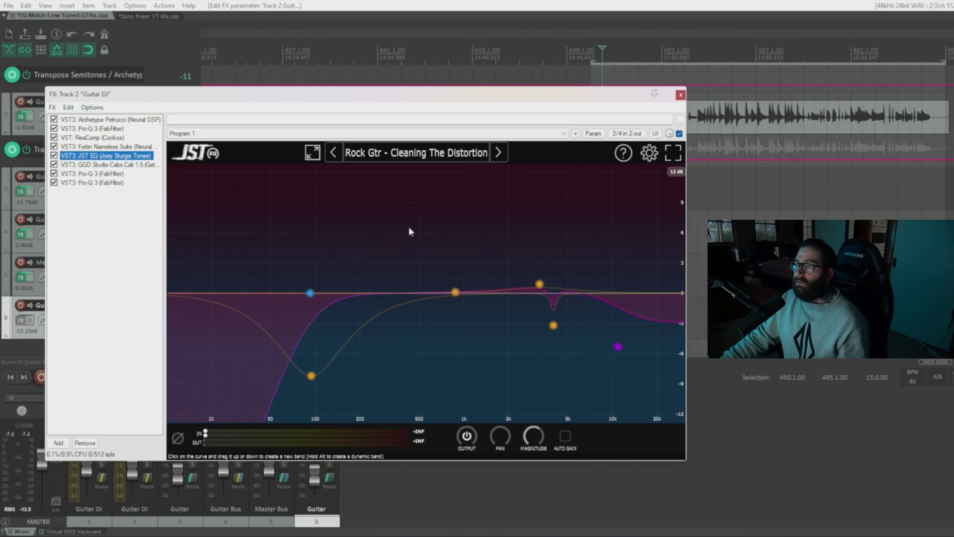
click(107, 164)
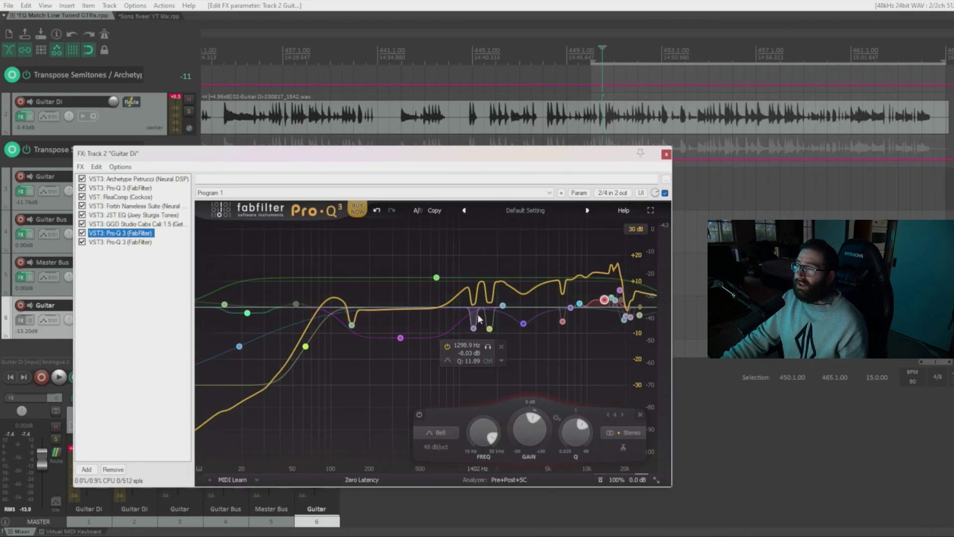
mouse_move(484, 315)
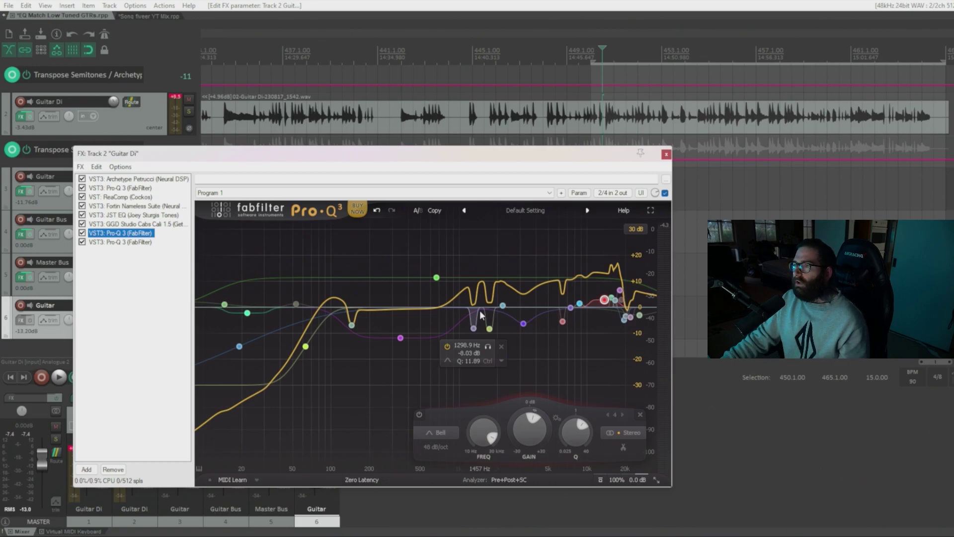
mouse_move(485, 356)
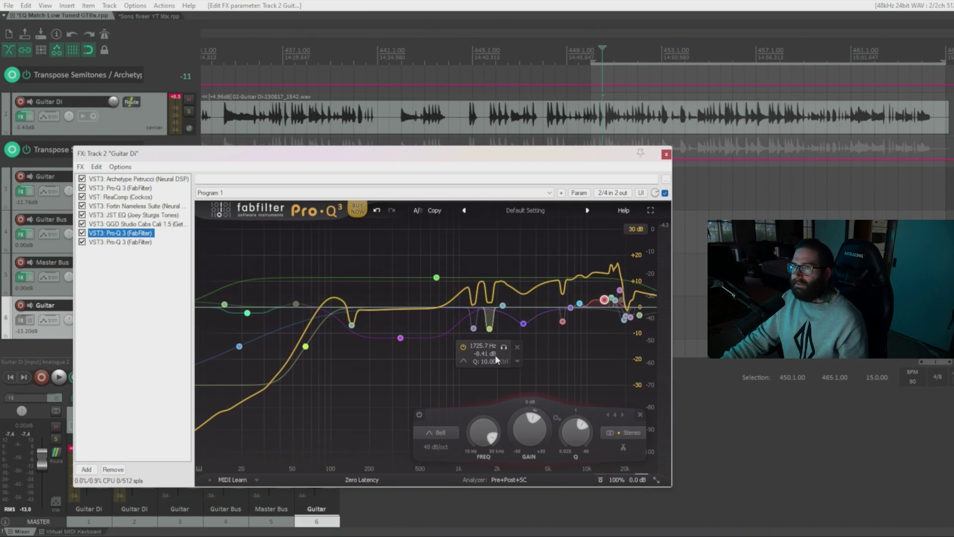
Play the guitar, compare it with the Pro-Q 3 directly after Studio Cabs bypassed and enabled, and stop playback.
key(space)
click(83, 233)
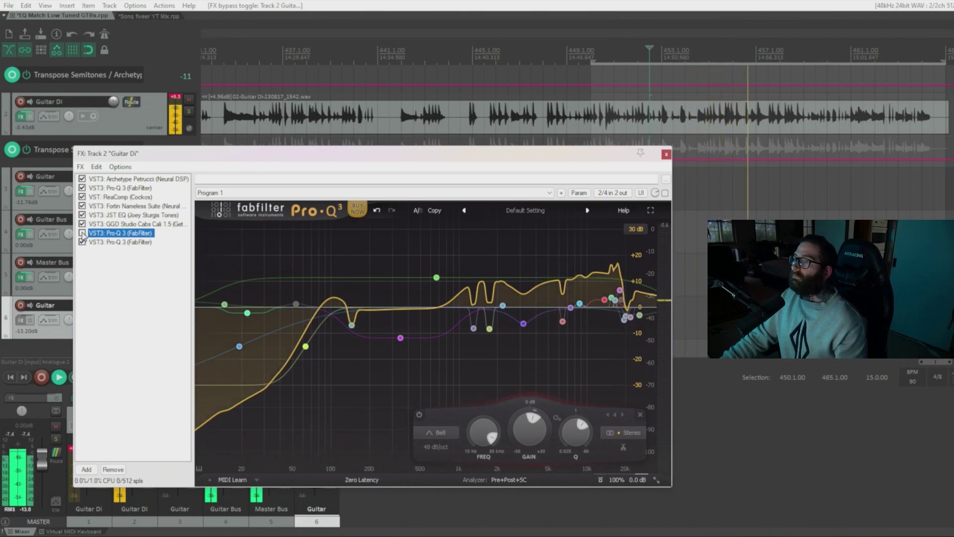
click(83, 233)
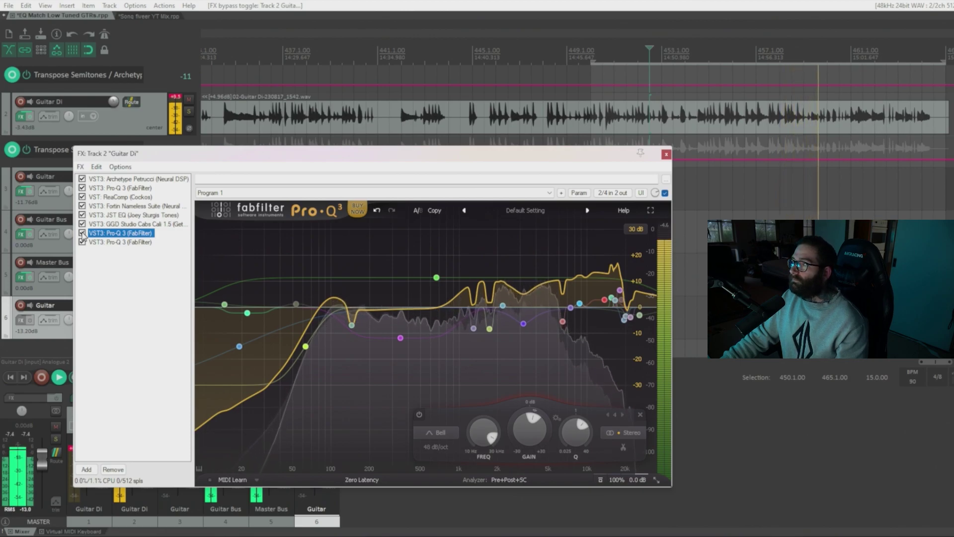
click(82, 233)
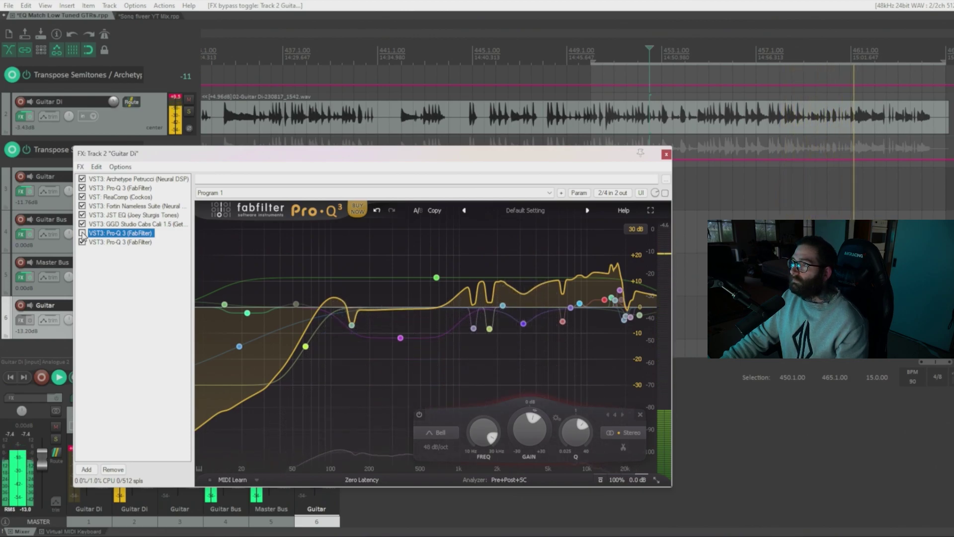
click(83, 233)
key(space)
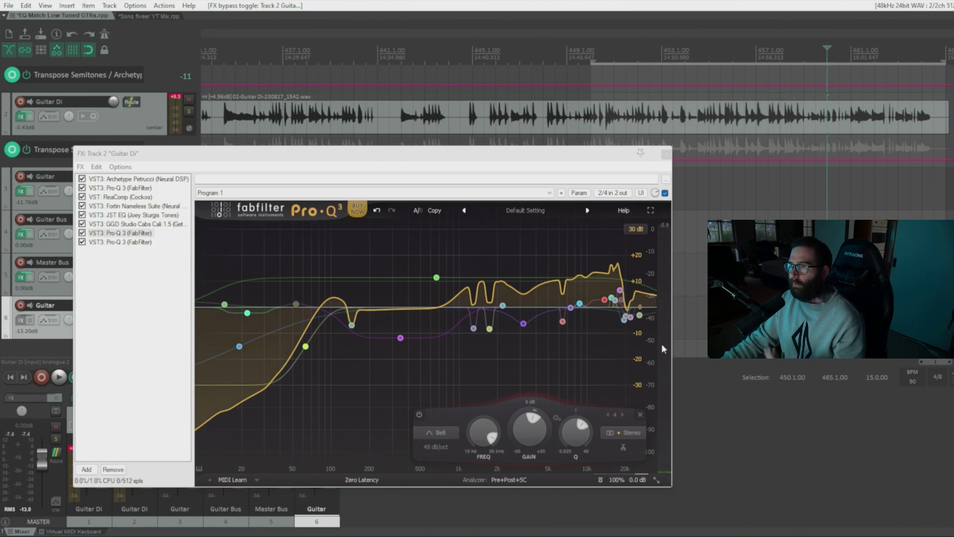
Play the guitar and compare the narrow 1298.9 Hz cut in the Pro-Q 3 after Studio Cabs bypassed and enabled, stopping playback at the end.
key(space)
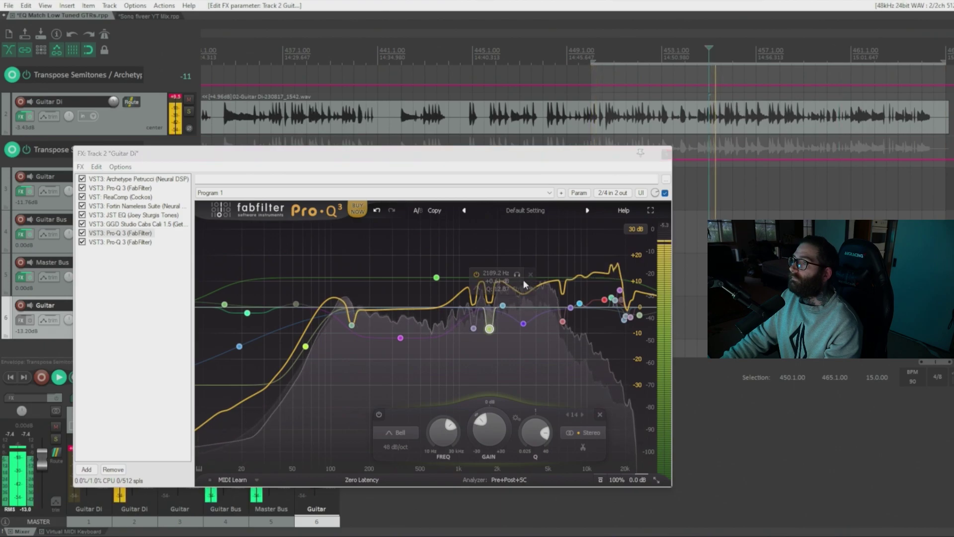
click(446, 347)
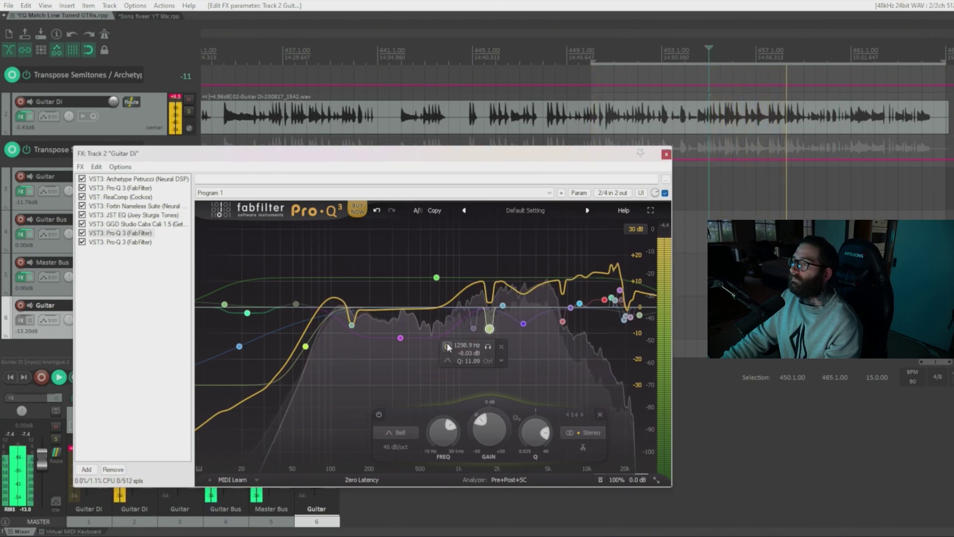
click(447, 346)
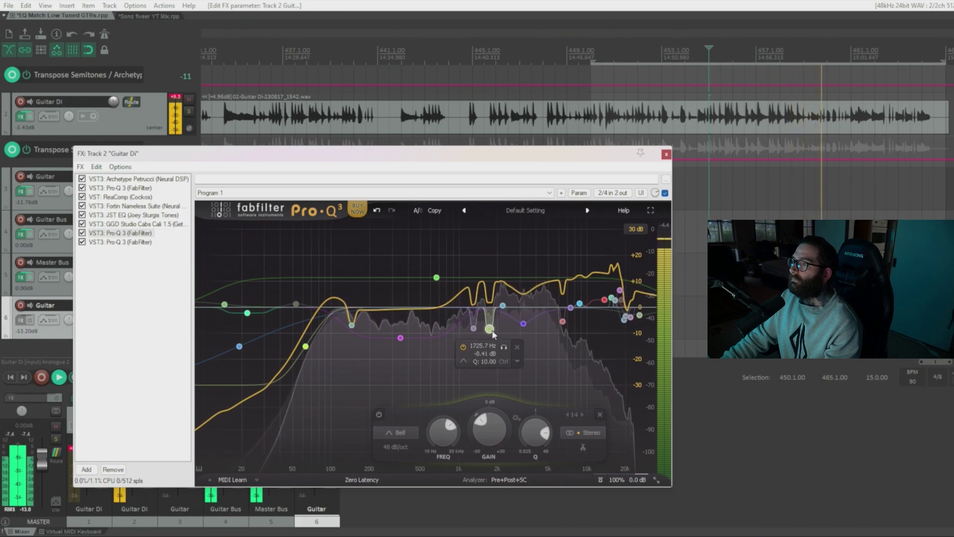
click(446, 346)
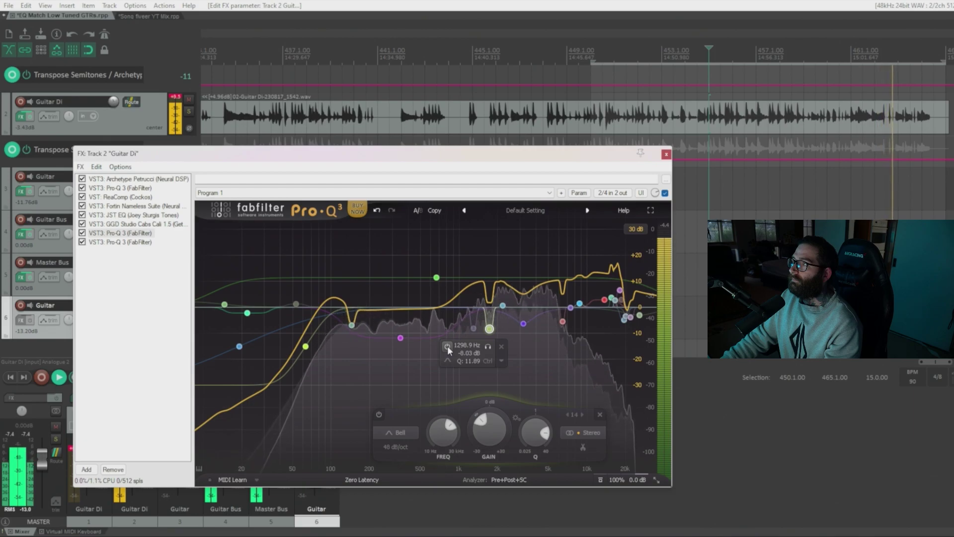
click(447, 344)
key(space)
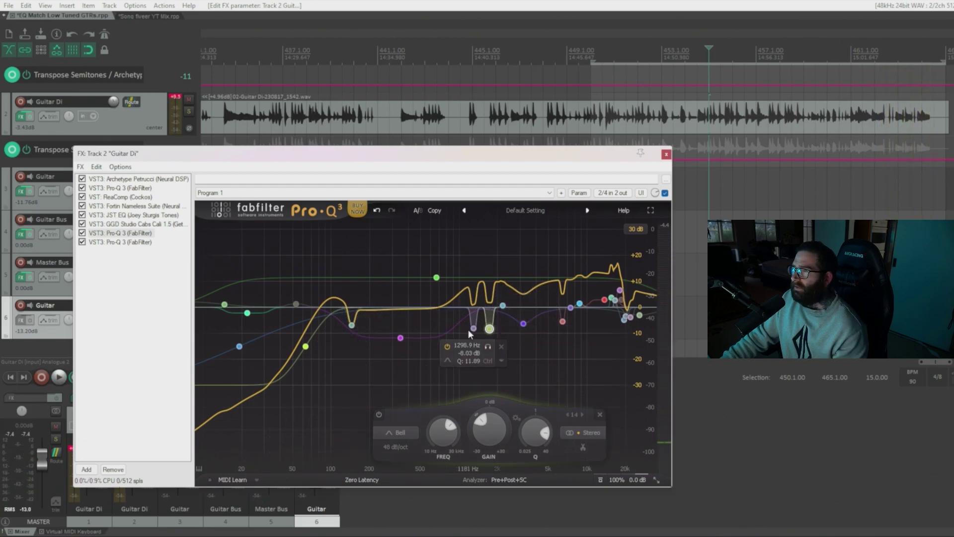
mouse_move(487, 332)
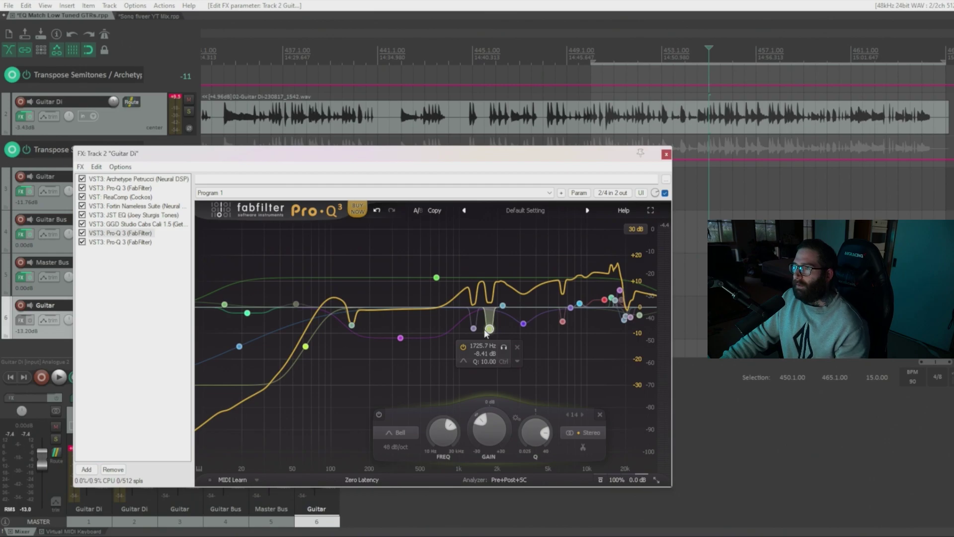
mouse_move(478, 274)
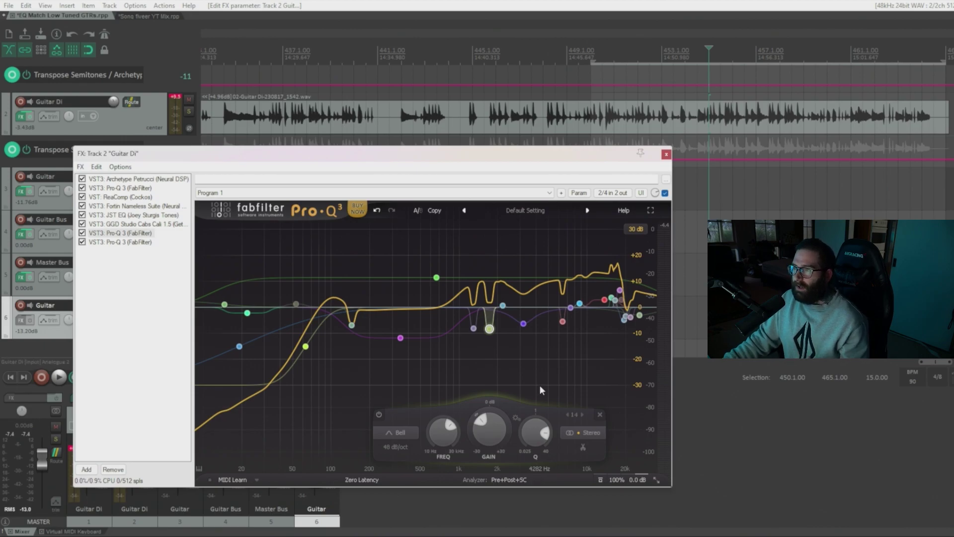
Add ReaEQ to the second Guitar DI track's chain and sweep band 3 to 5310.4 Hz with 14.1 dB gain and 0.01 octave bandwidth during playback.
key(ctrl+e)
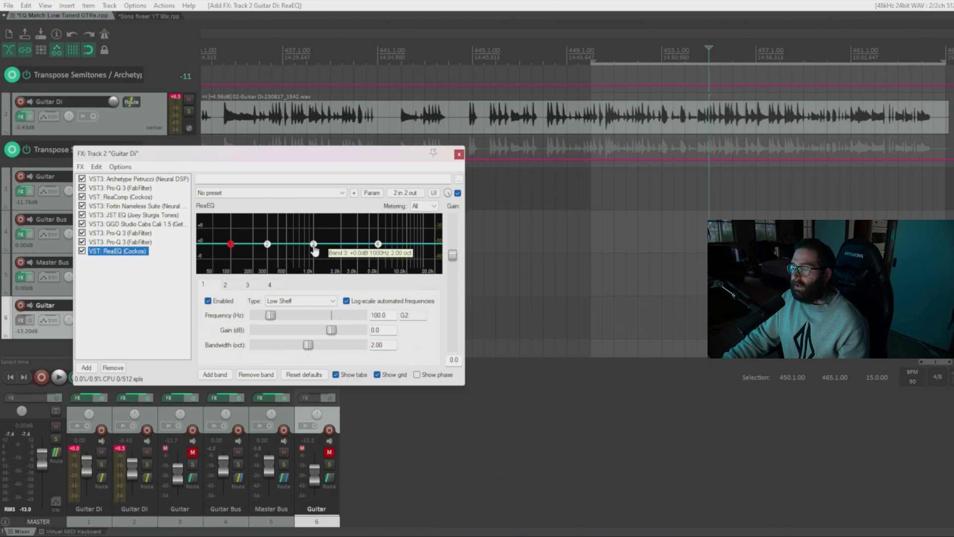
drag(313, 243, 326, 227)
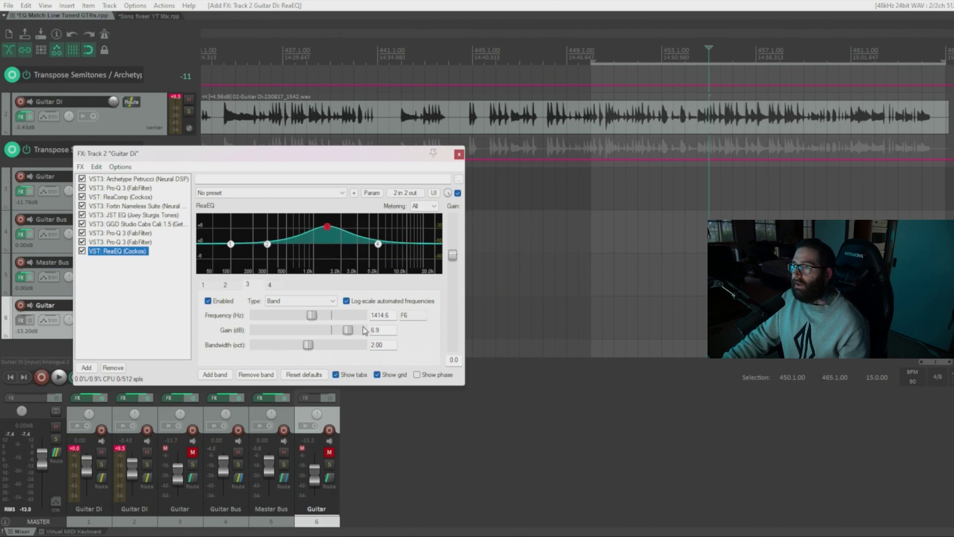
drag(349, 330, 255, 347)
drag(323, 235, 382, 211)
key(space)
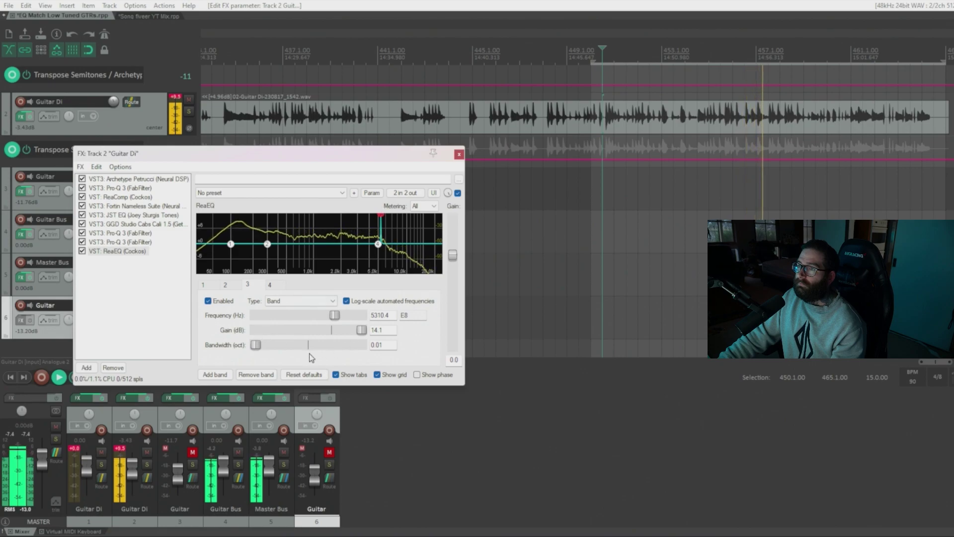
Turn ReaEQ band 3 into a narrow cut of -4.1 dB with a bandwidth of 0.13 octaves.
click(341, 332)
mouse_move(340, 332)
mouse_down()
mouse_move(310, 330)
mouse_move(322, 330)
mouse_up()
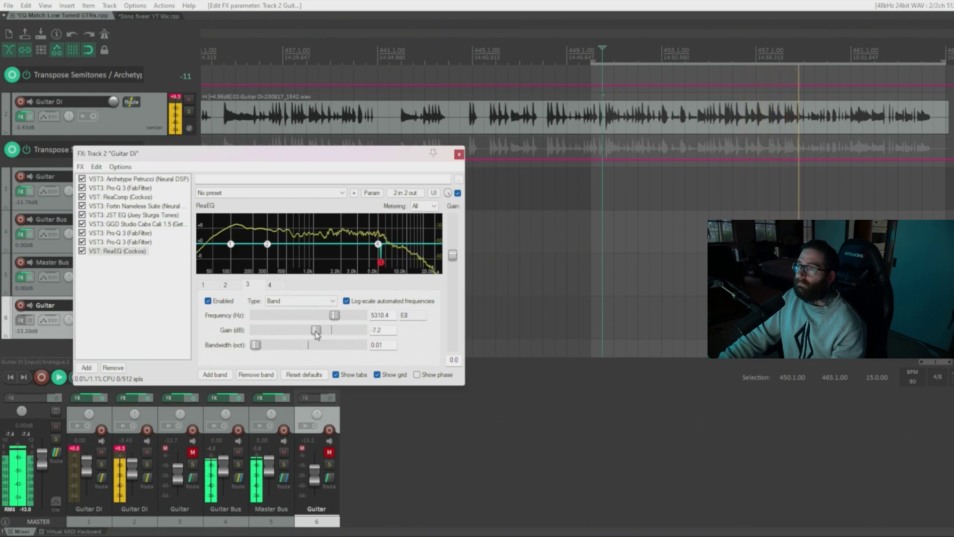
drag(259, 340, 262, 340)
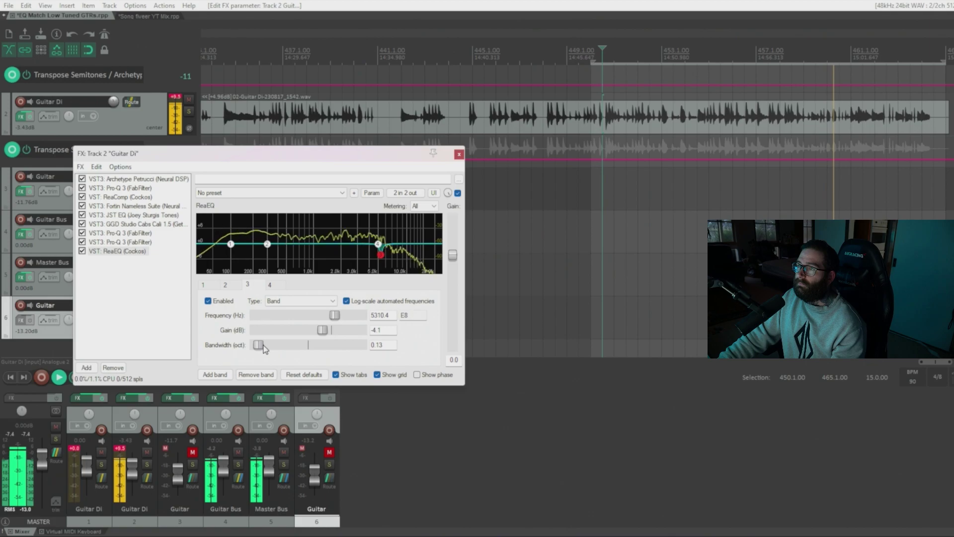
Play from the start of the time selection, compare ReaEQ band 3 disabled and enabled, and stop playback.
click(609, 58)
click(208, 301)
click(209, 301)
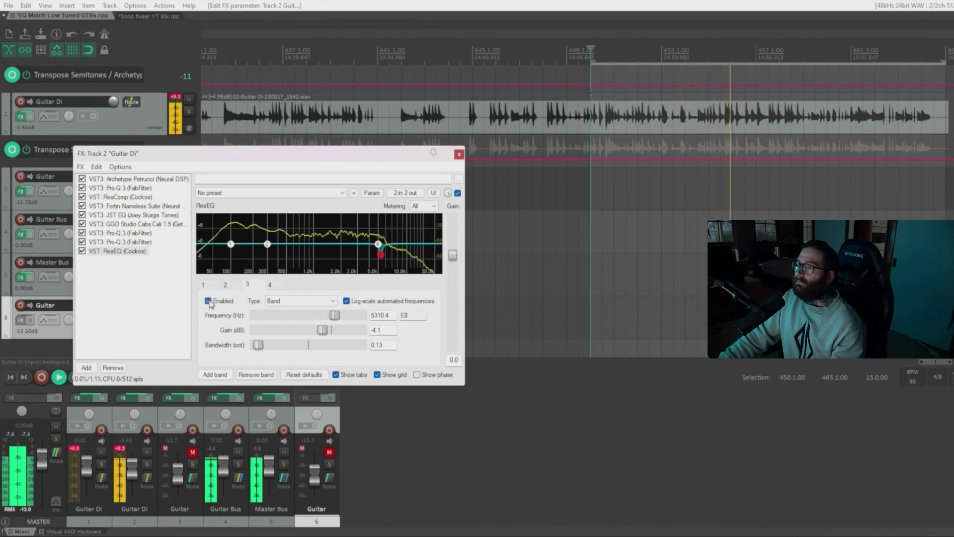
click(208, 301)
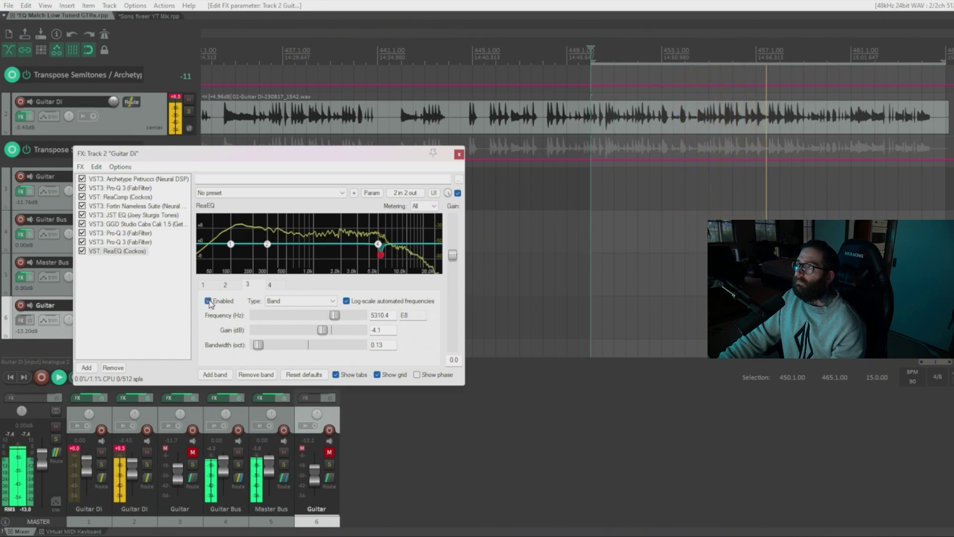
click(208, 301)
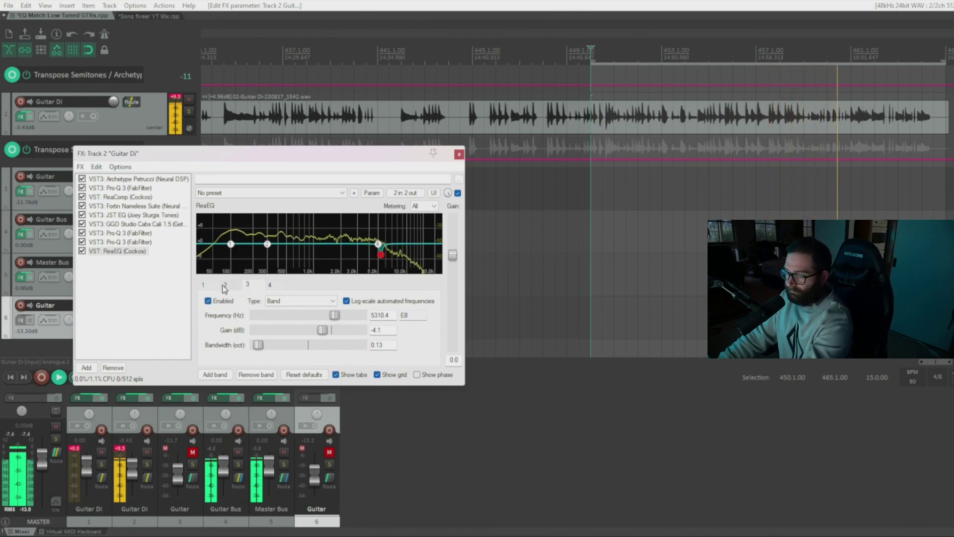
key(space)
Remove ReaEQ from the second Guitar DI track's FX chain.
mouse_move(382, 261)
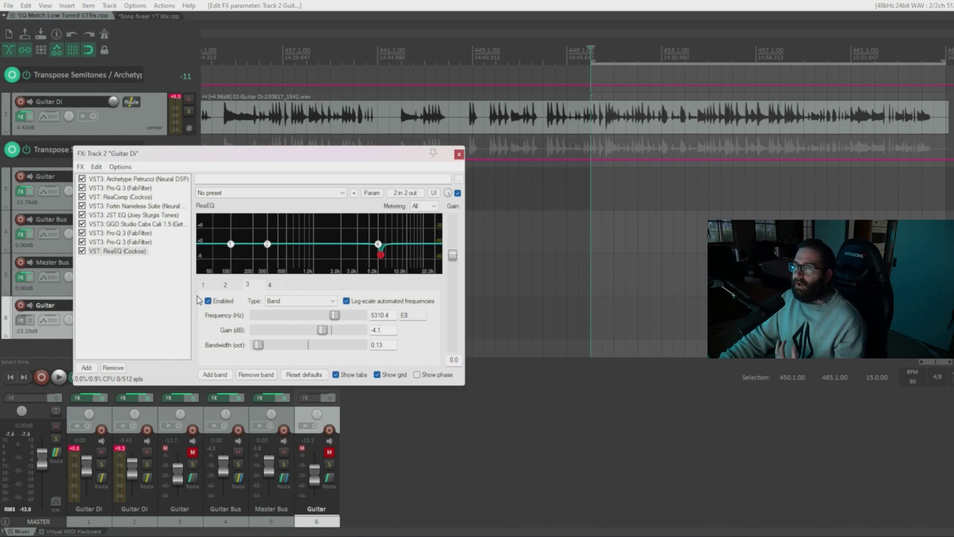
click(117, 251)
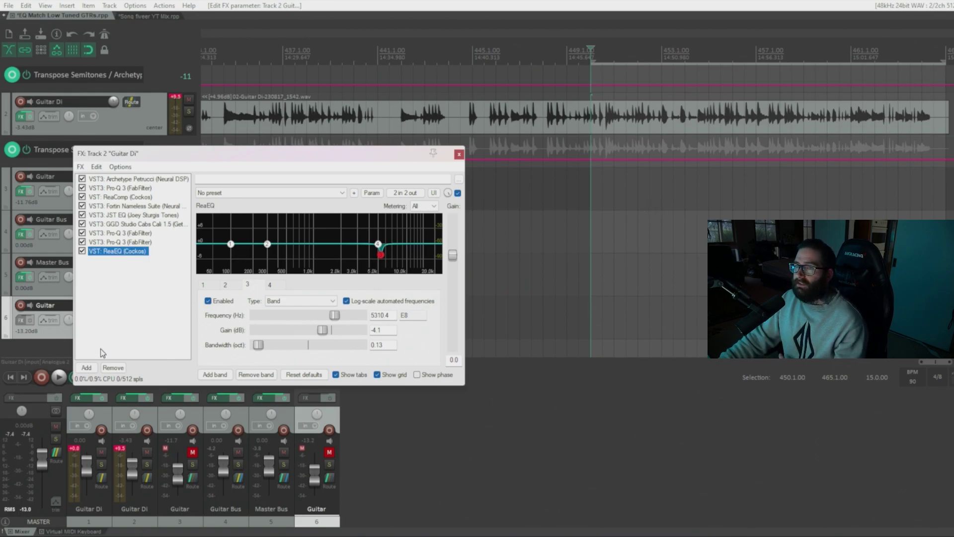
click(113, 367)
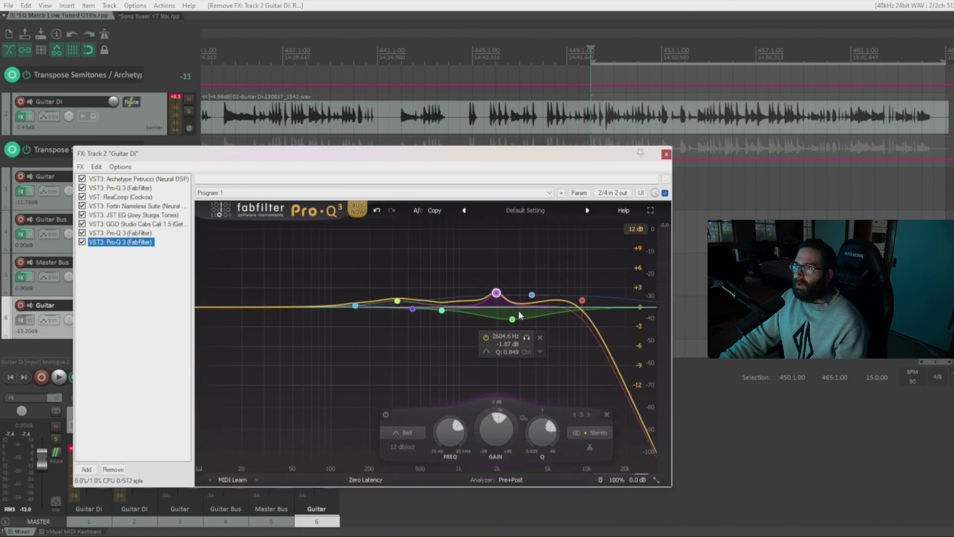